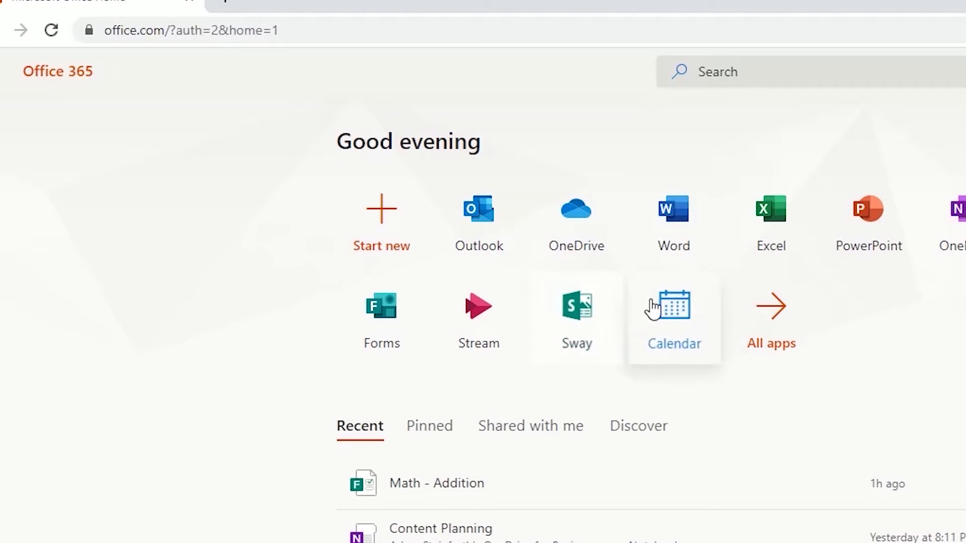
Launch Microsoft Forms from the Office 365 All apps list.
{"action": "left_click", "coordinate": [756, 335]}
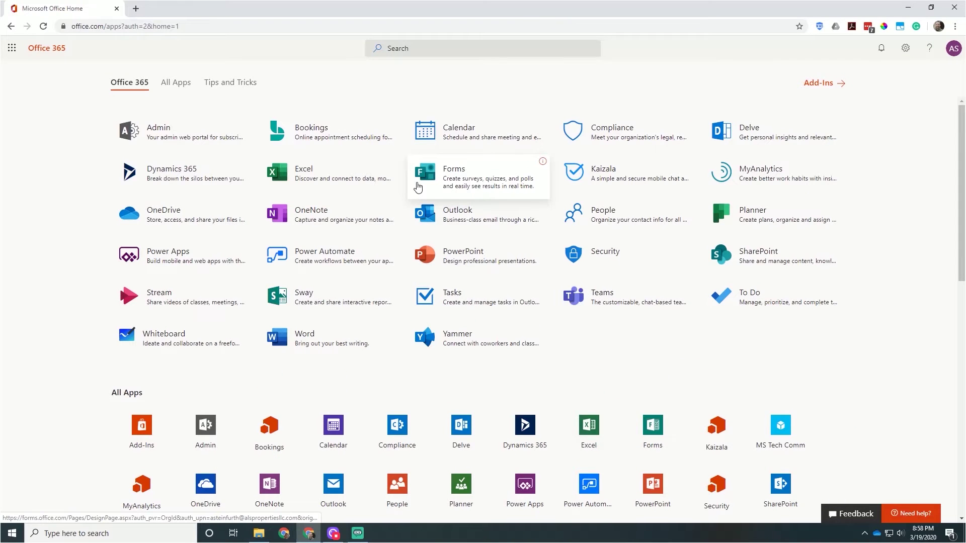
{"action": "left_click", "coordinate": [492, 187]}
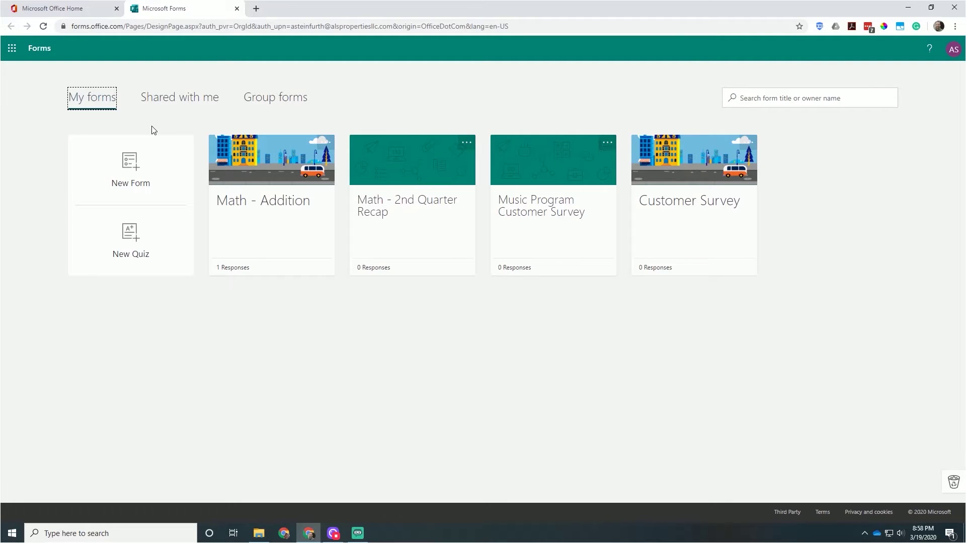
Create a new quiz titled 'Math Week 3' with the description 'Addition'.
{"action": "left_click", "coordinate": [145, 232]}
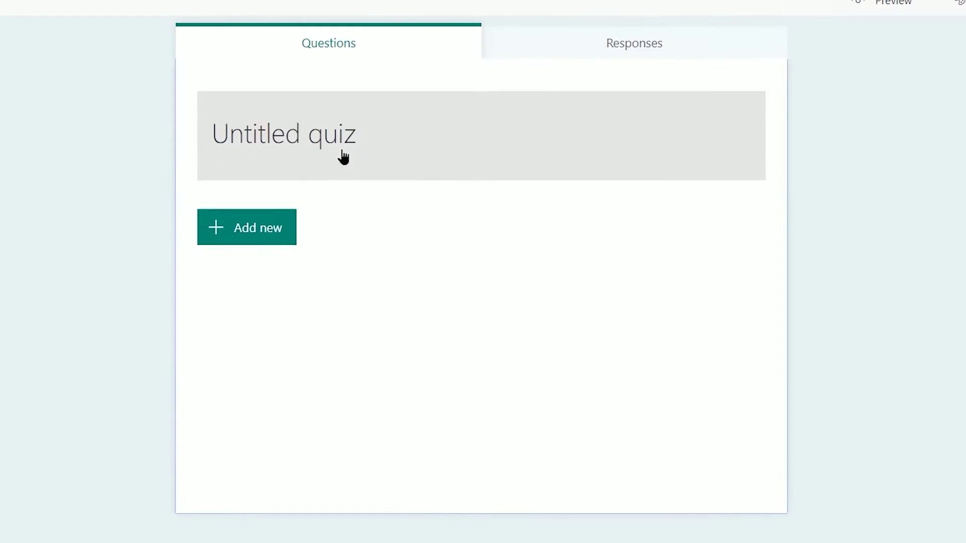
{"action": "left_click", "coordinate": [385, 180]}
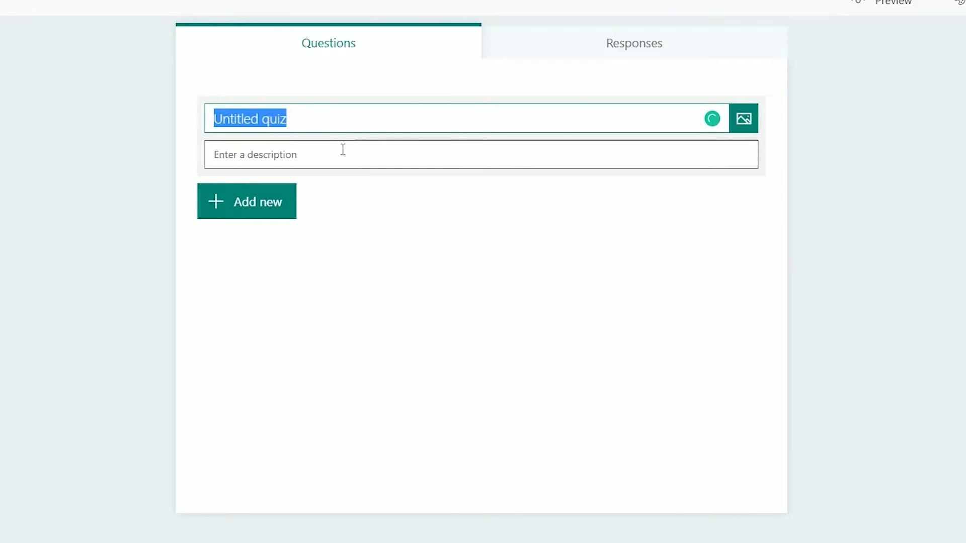
{"action": "type", "text": "Math Week "}
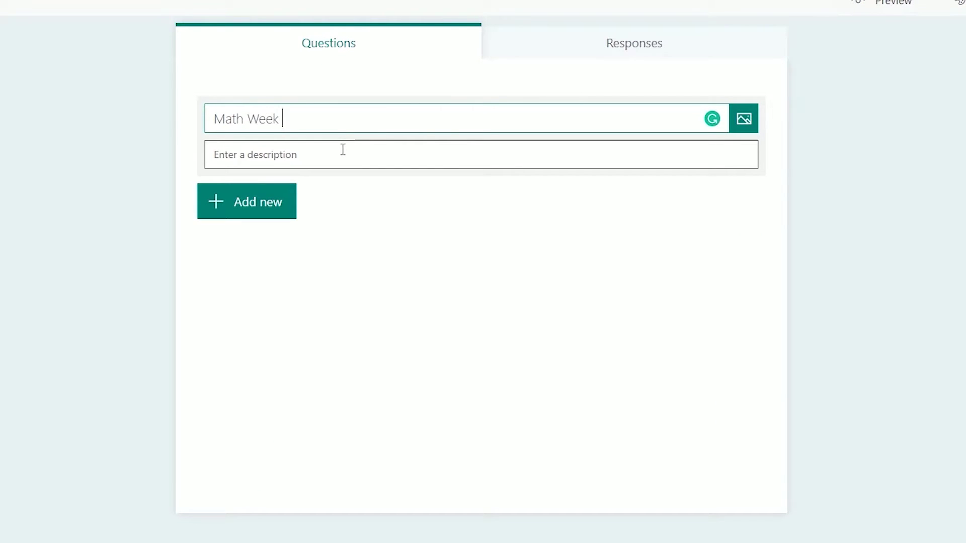
{"action": "type", "text": "3"}
{"action": "left_click", "coordinate": [342, 150]}
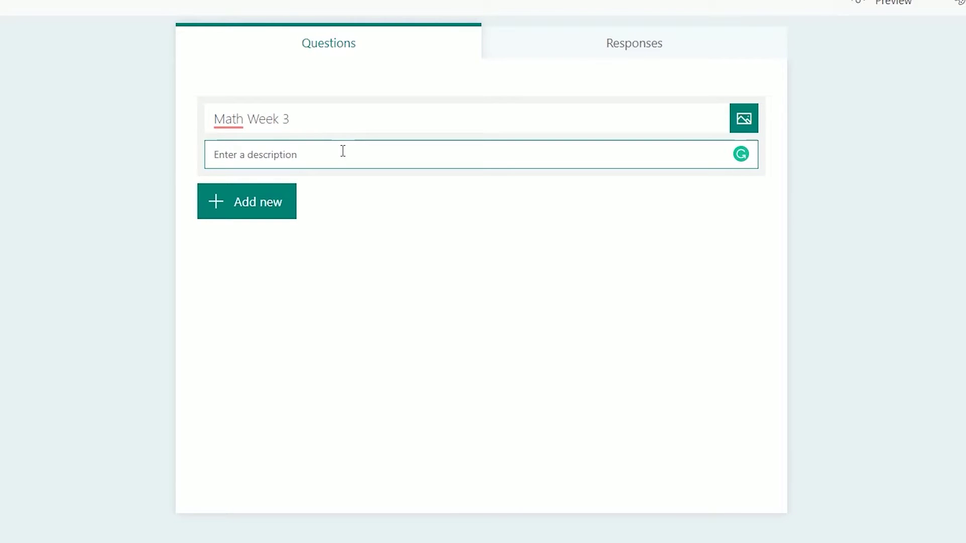
{"action": "type", "text": "Addition"}
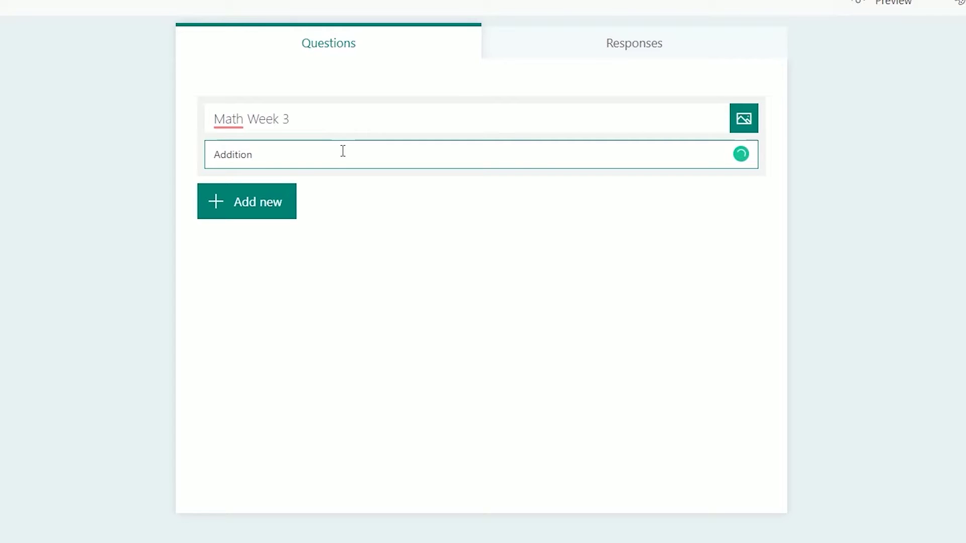
Add choice question 1, 'Please complete the equation', and turn on Math for it.
{"action": "left_click", "coordinate": [293, 202]}
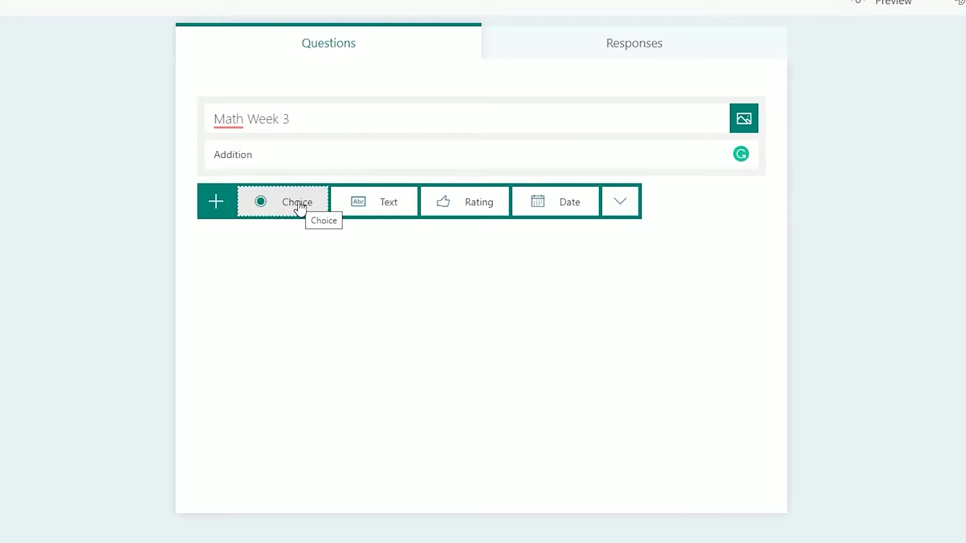
{"action": "left_click", "coordinate": [298, 204]}
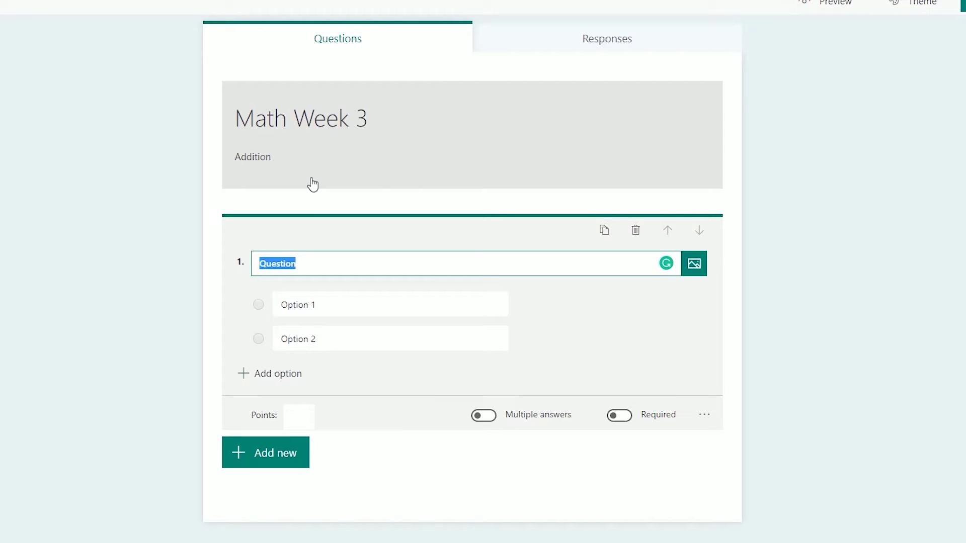
{"action": "type", "text": "Please complete the equation"}
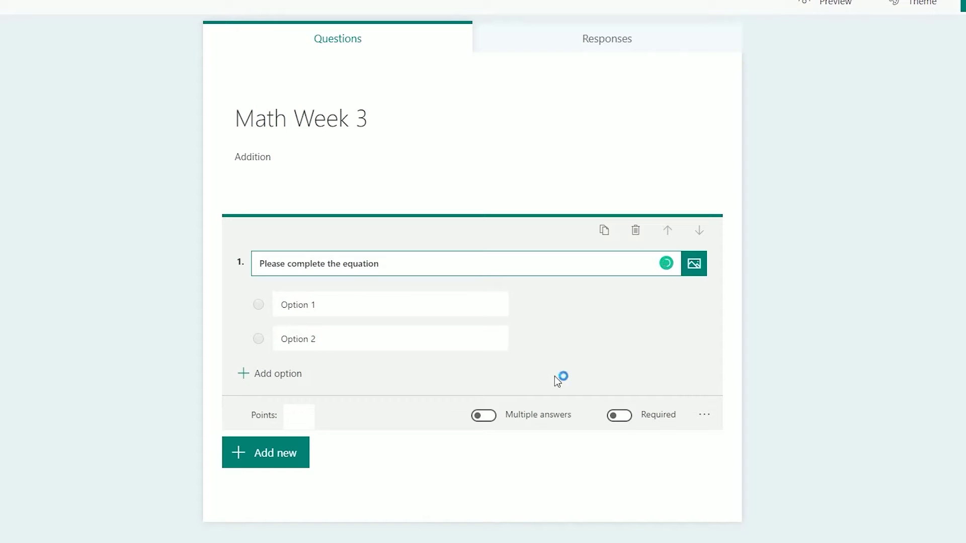
{"action": "left_click", "coordinate": [703, 416]}
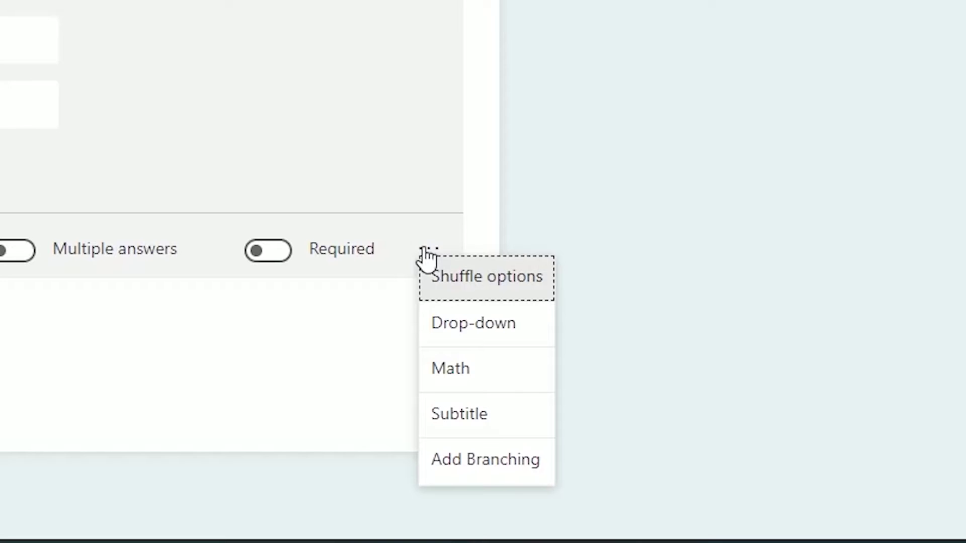
{"action": "left_click", "coordinate": [477, 370]}
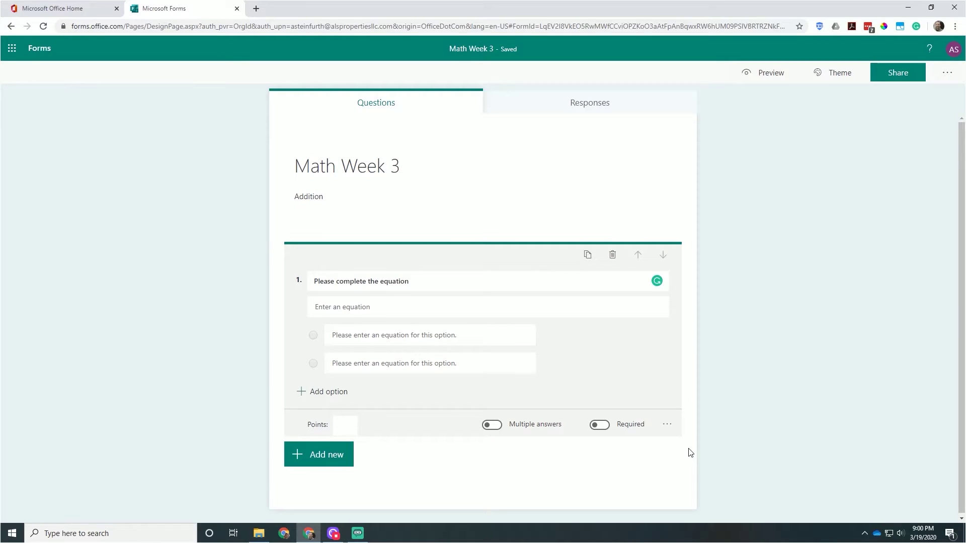
Enter the equation 4 + 3 for question 1 using the equation keypad.
{"action": "left_click", "coordinate": [344, 305]}
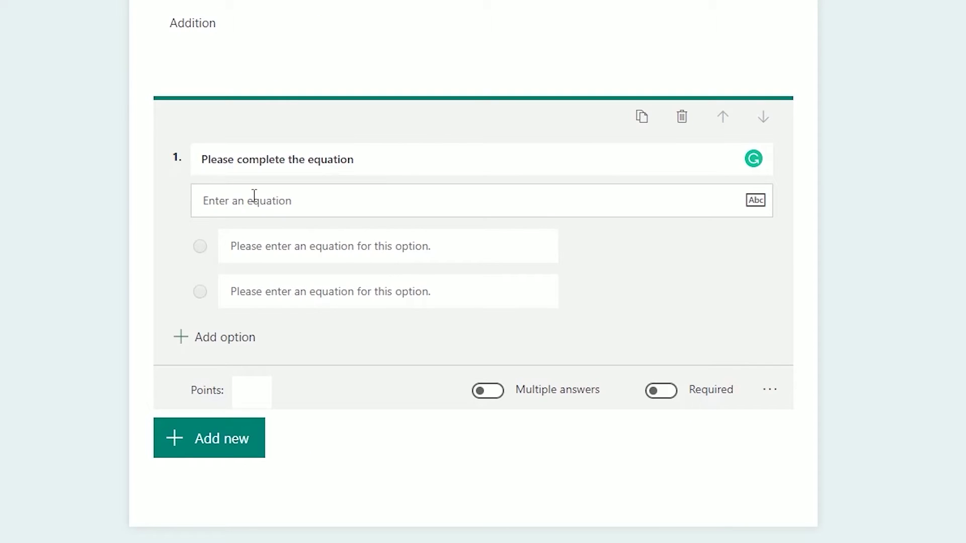
{"action": "left_click", "coordinate": [254, 196]}
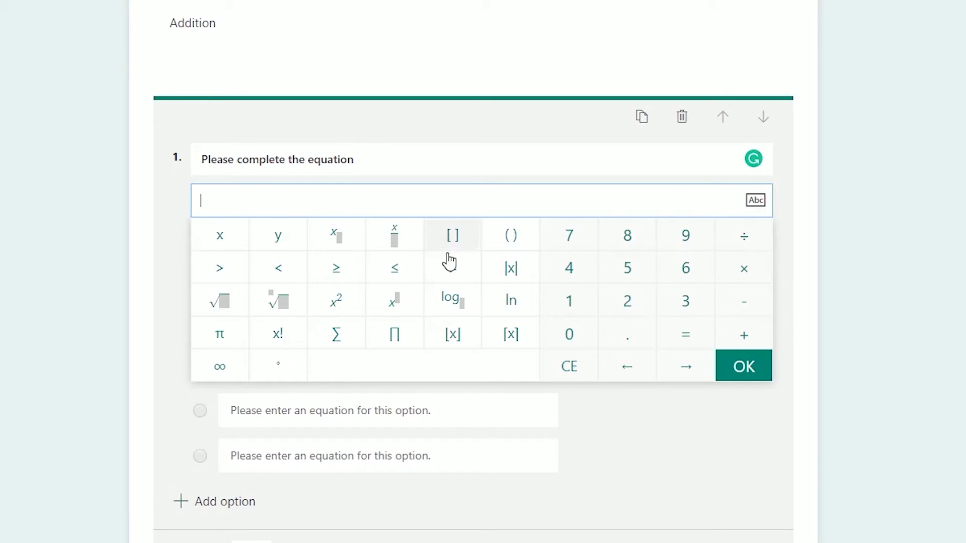
{"action": "left_click", "coordinate": [569, 271]}
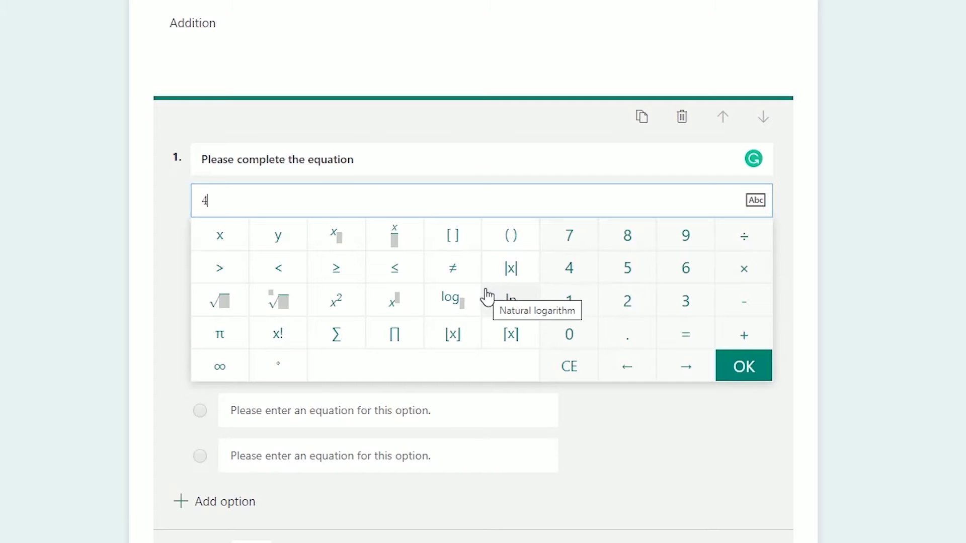
{"action": "left_click", "coordinate": [737, 334]}
{"action": "left_click", "coordinate": [692, 313]}
{"action": "left_click", "coordinate": [740, 367]}
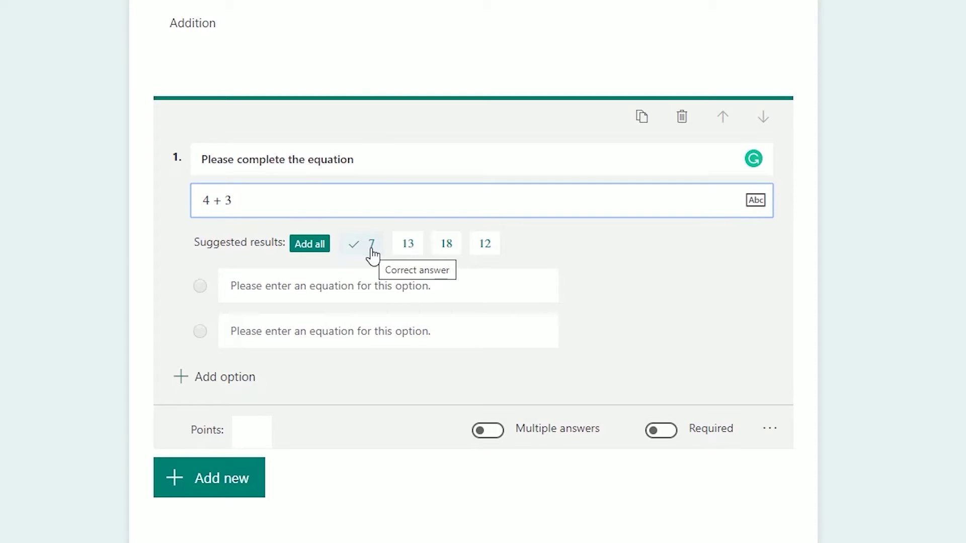
Add suggested answers 7, 13, 18, 12, mark 7 correct, and move it third.
{"action": "left_click", "coordinate": [323, 245]}
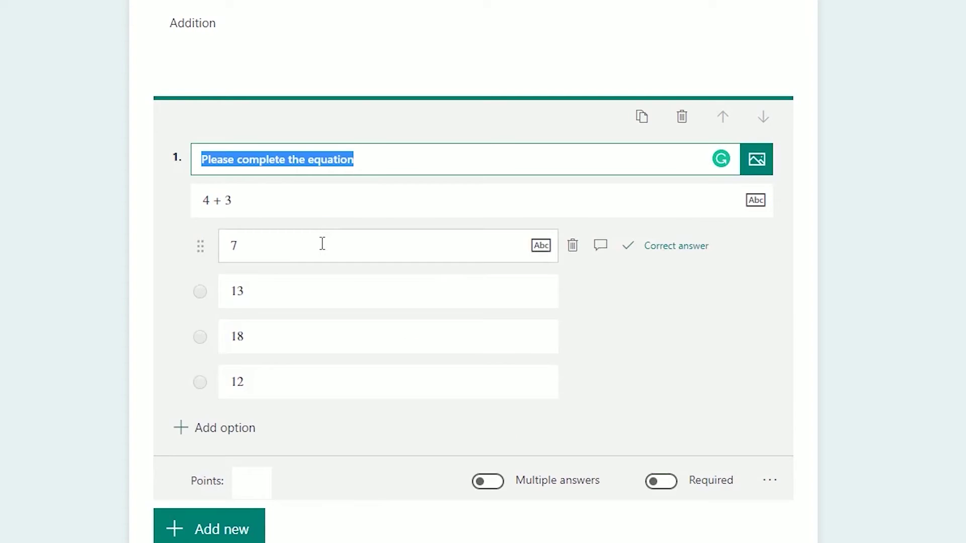
{"action": "left_click", "coordinate": [653, 247]}
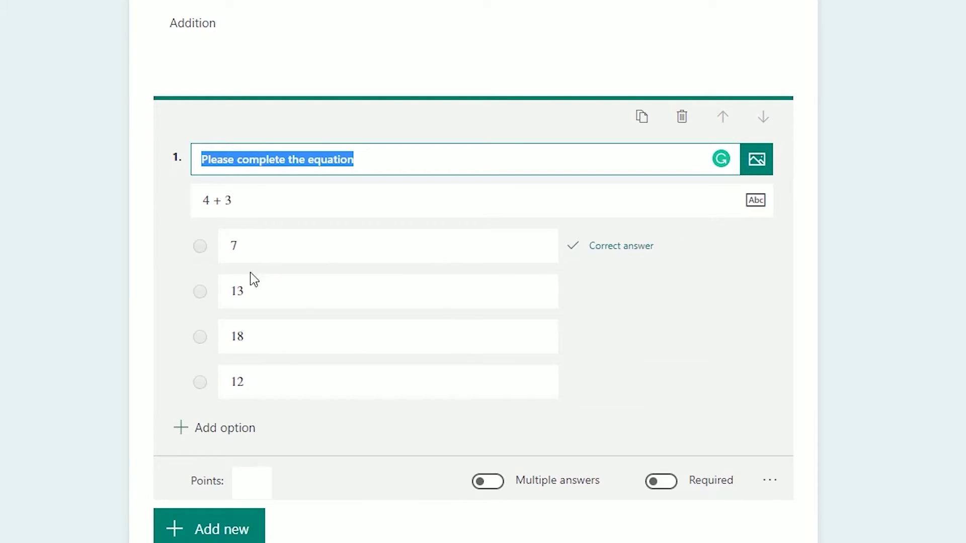
{"action": "left_click_drag", "start_coordinate": [200, 254], "coordinate": [202, 334]}
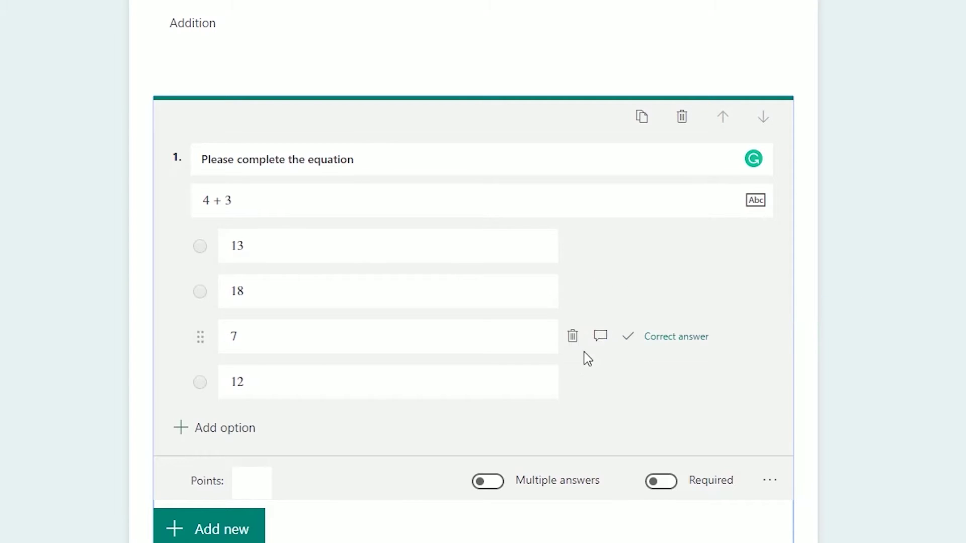
Attach the feedback 'Oops, you multiplied instead of added.' to the 12 option.
{"action": "left_click", "coordinate": [600, 382]}
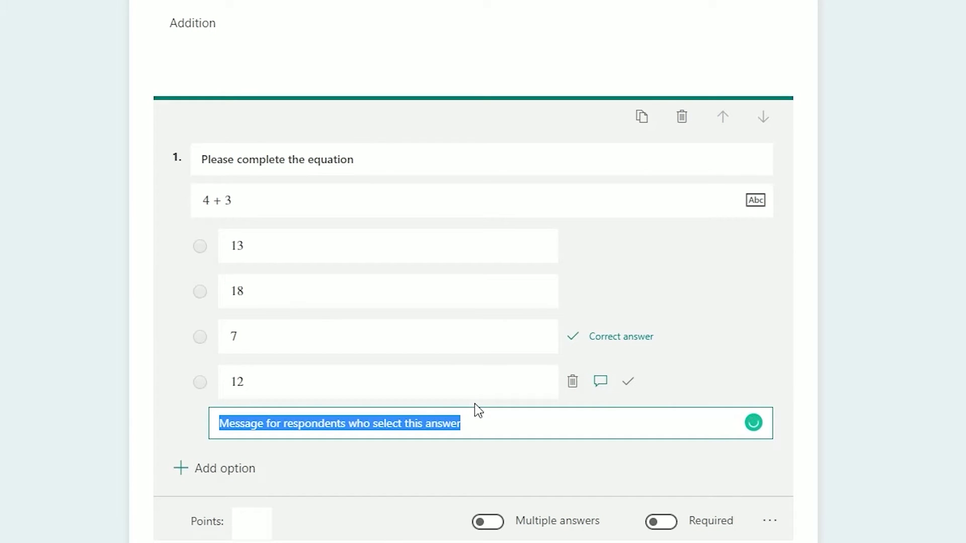
{"action": "type", "text": "Oops, you multiplied inst"}
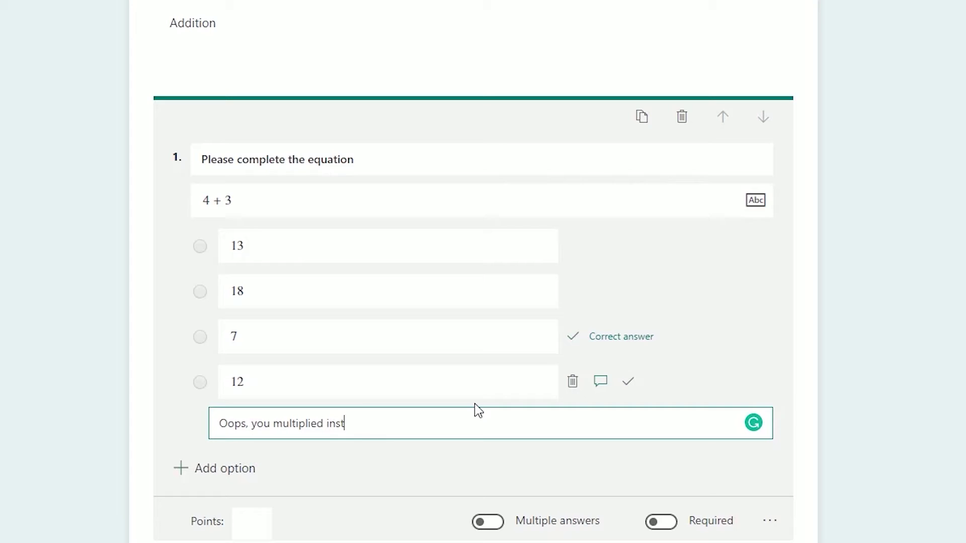
{"action": "type", "text": "ead of added."}
{"action": "scroll", "coordinate": [494, 385], "scroll_direction": "down", "scroll_amount": 3}
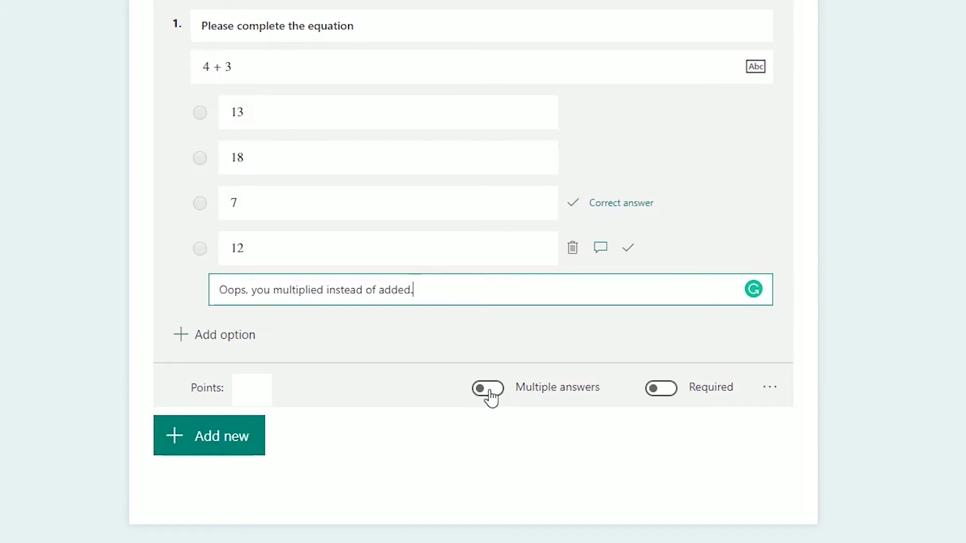
Keep question 1 single-answer and set its points to 10.
{"action": "left_click", "coordinate": [490, 395]}
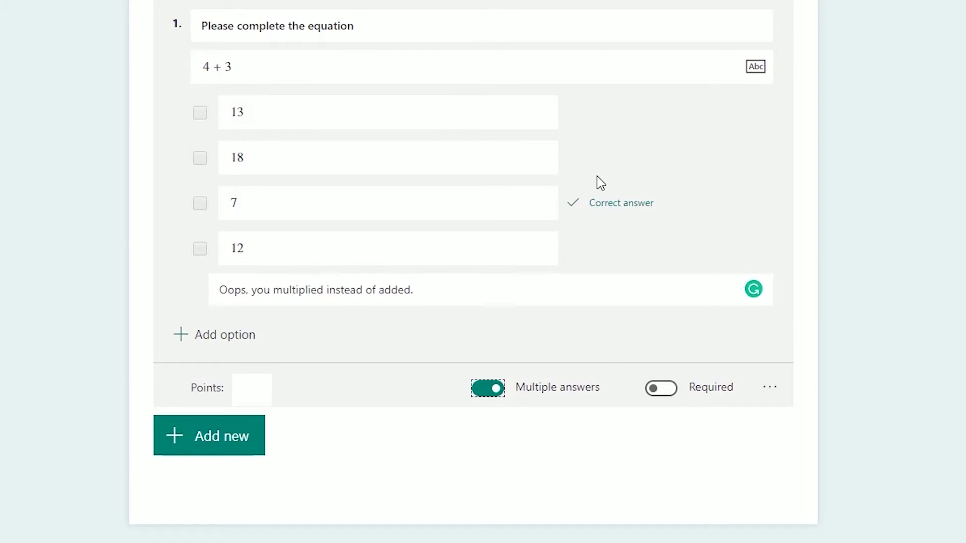
{"action": "left_click", "coordinate": [486, 390]}
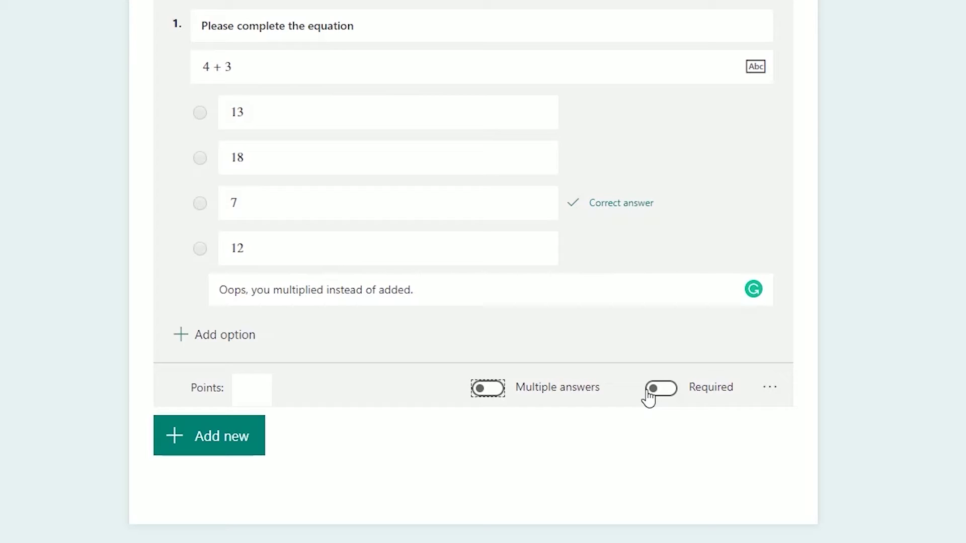
{"action": "left_click", "coordinate": [268, 389]}
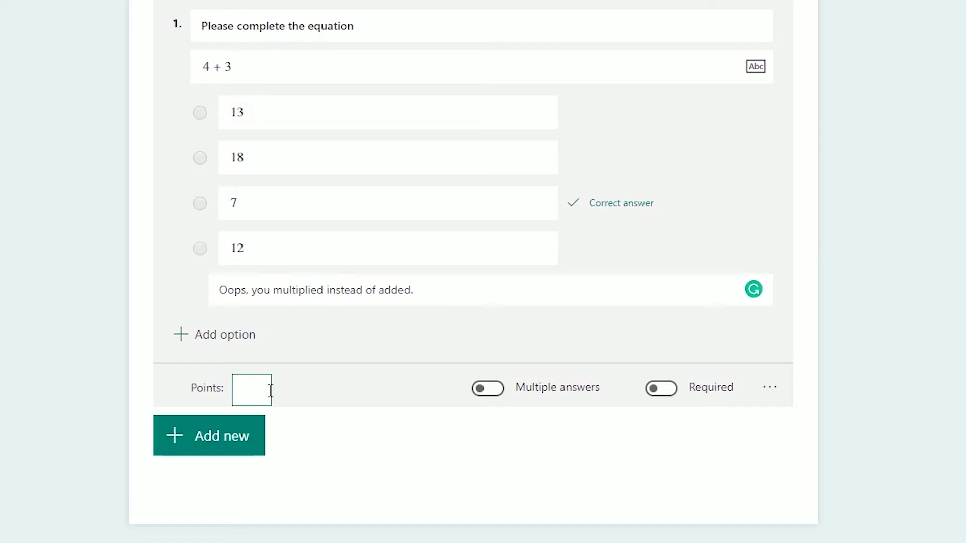
{"action": "type", "text": "10"}
Bring up Question ideas suggesting the 5 + 1, 1 + 4 and 9 + 7 equations.
{"action": "left_click", "coordinate": [768, 391]}
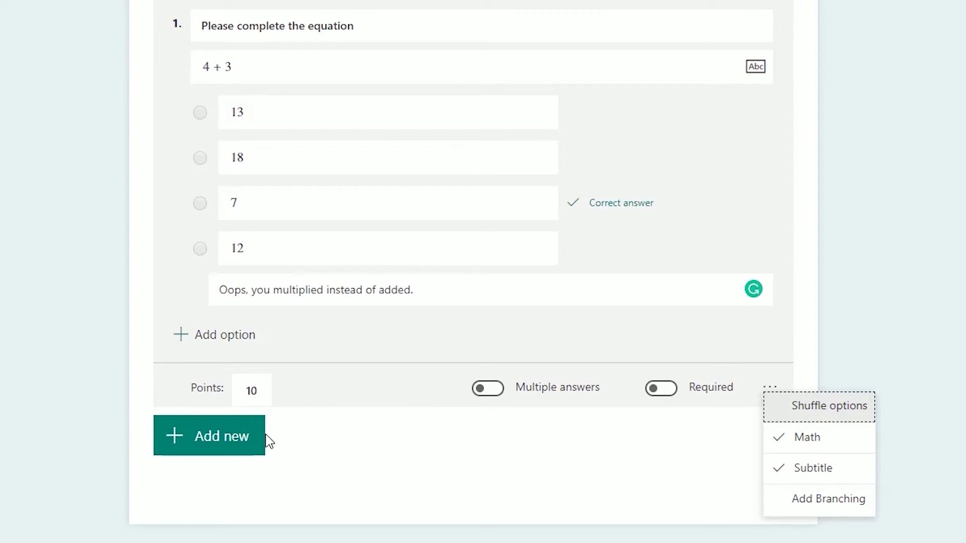
{"action": "left_click", "coordinate": [240, 441]}
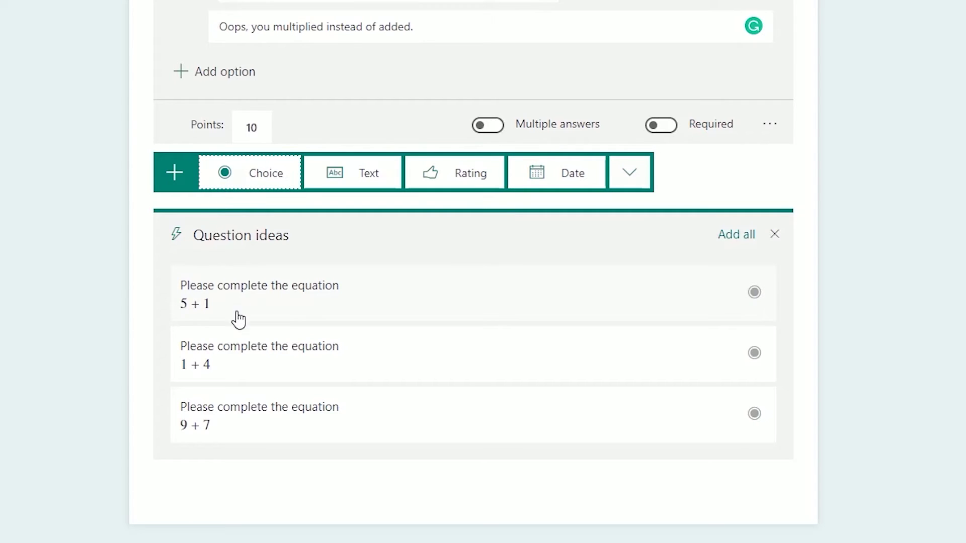
Add the 1 + 4 suggestion as question 2, then add and delete a stray Text question.
{"action": "left_click", "coordinate": [243, 349]}
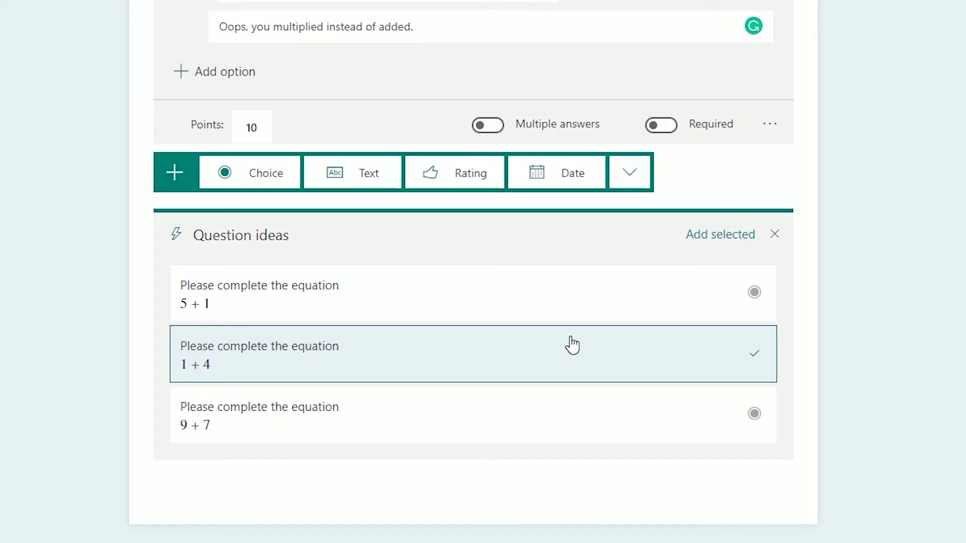
{"action": "left_click", "coordinate": [725, 235]}
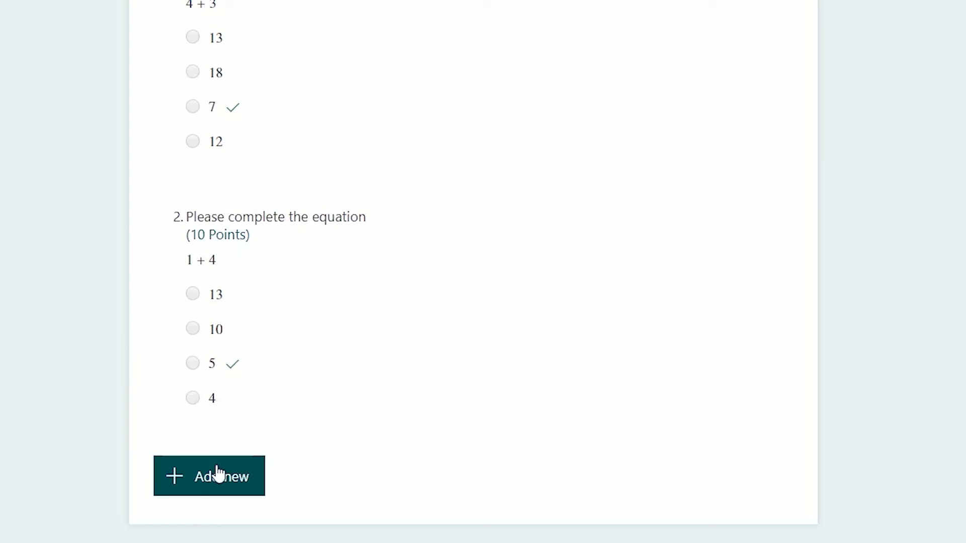
{"action": "left_click", "coordinate": [218, 475]}
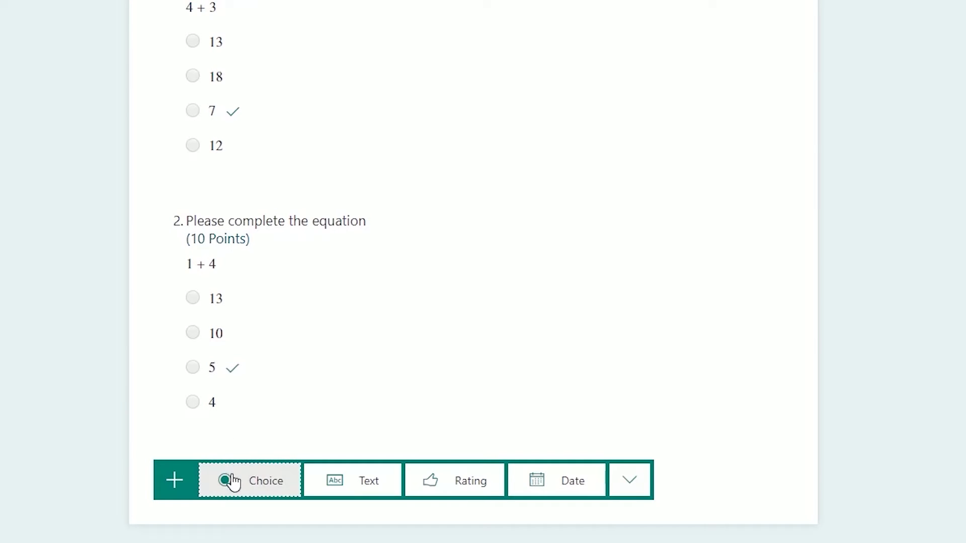
{"action": "left_click", "coordinate": [358, 480]}
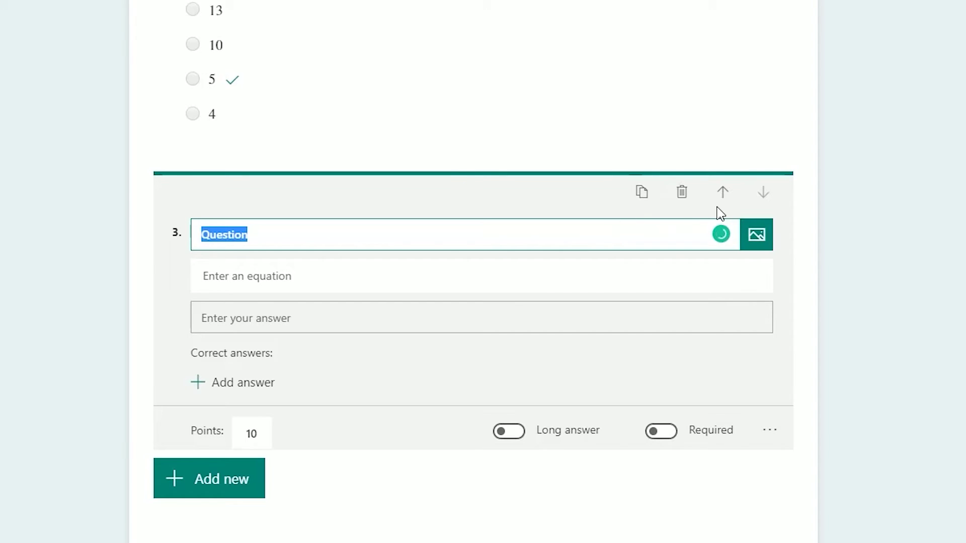
{"action": "left_click", "coordinate": [683, 194]}
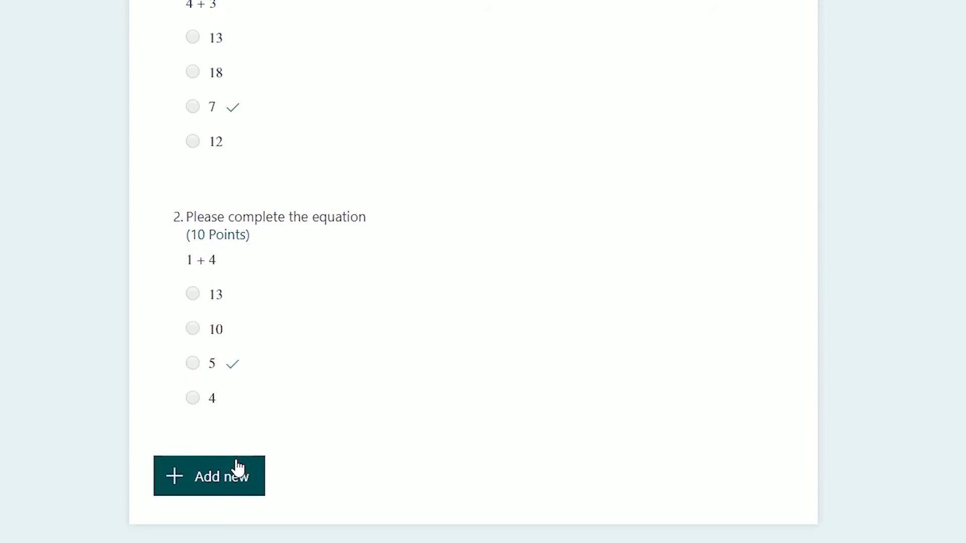
{"action": "left_click", "coordinate": [239, 466]}
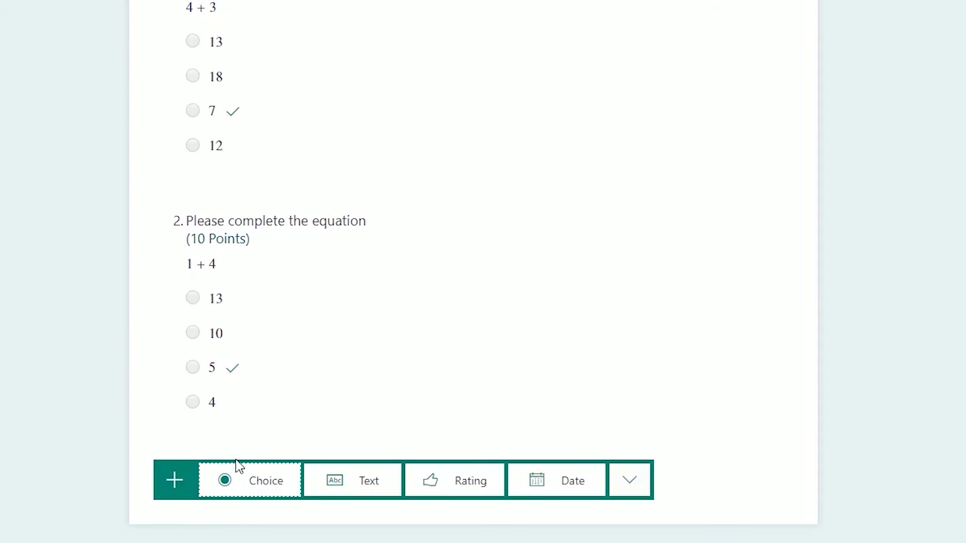
Add Text question 3 'What is it called when you take the difference of two numbers?' with Math off.
{"action": "left_click", "coordinate": [352, 489]}
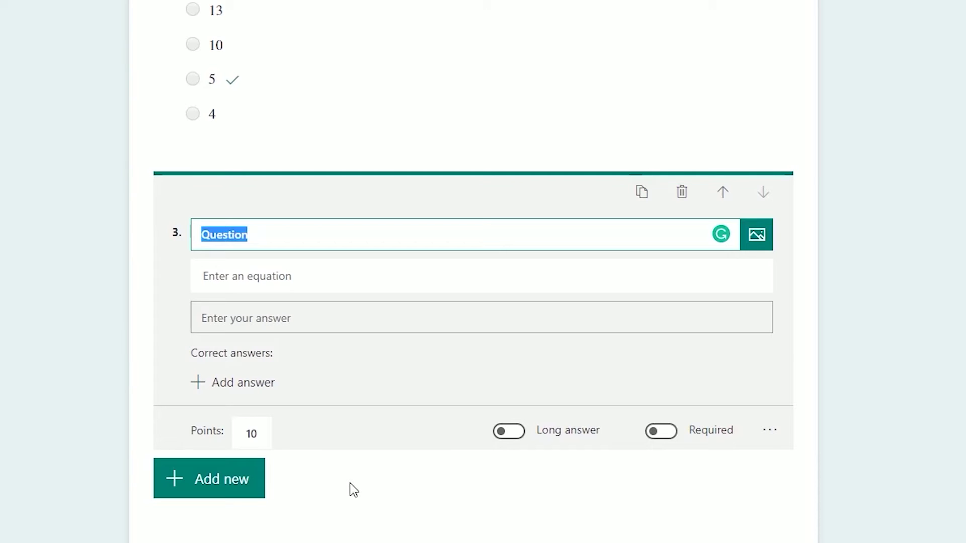
{"action": "type", "text": "What is it called whe"}
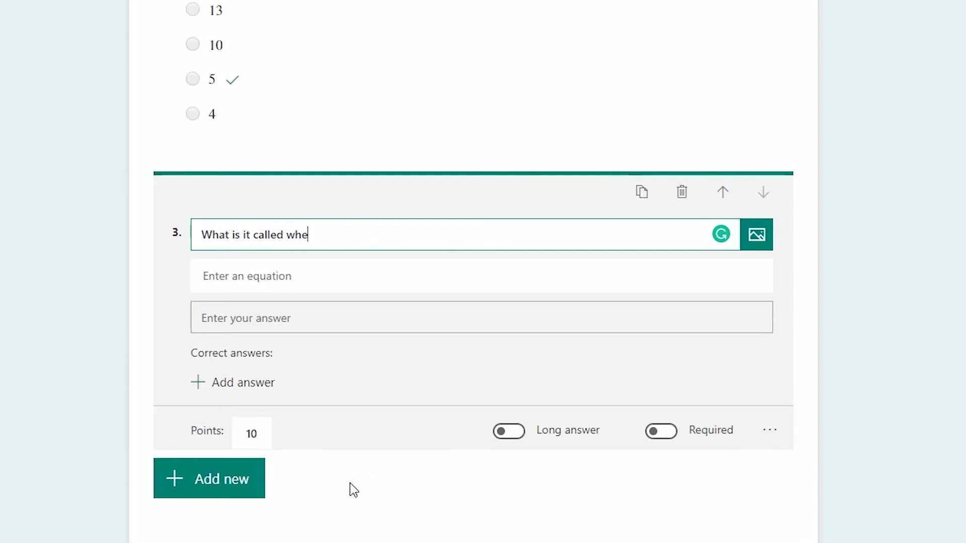
{"action": "type", "text": "n you take the difference of two numbers?"}
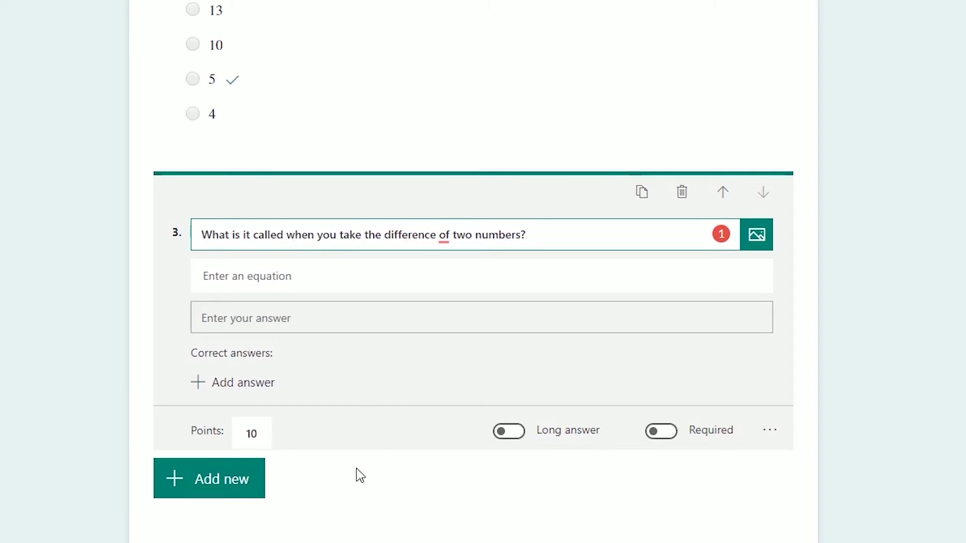
{"action": "left_click", "coordinate": [325, 328]}
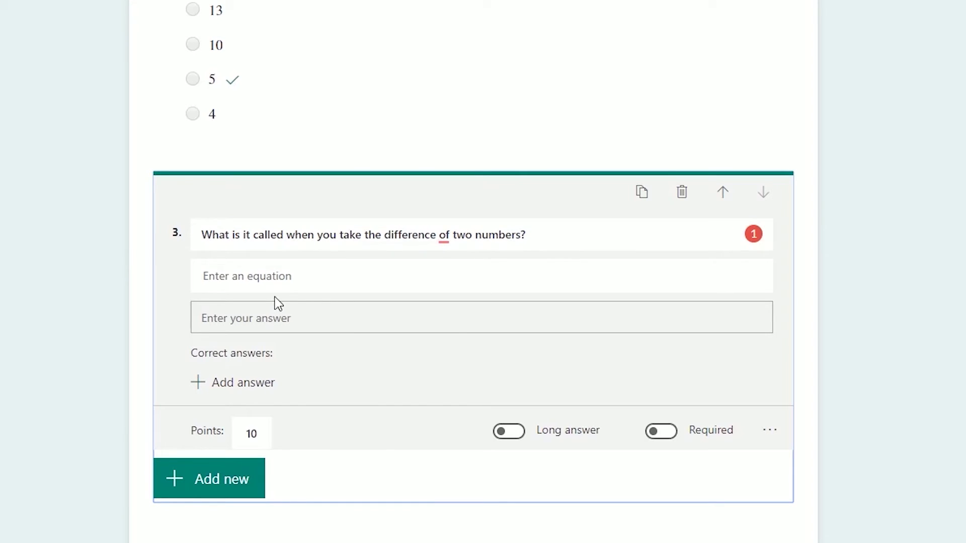
{"action": "left_click", "coordinate": [296, 284]}
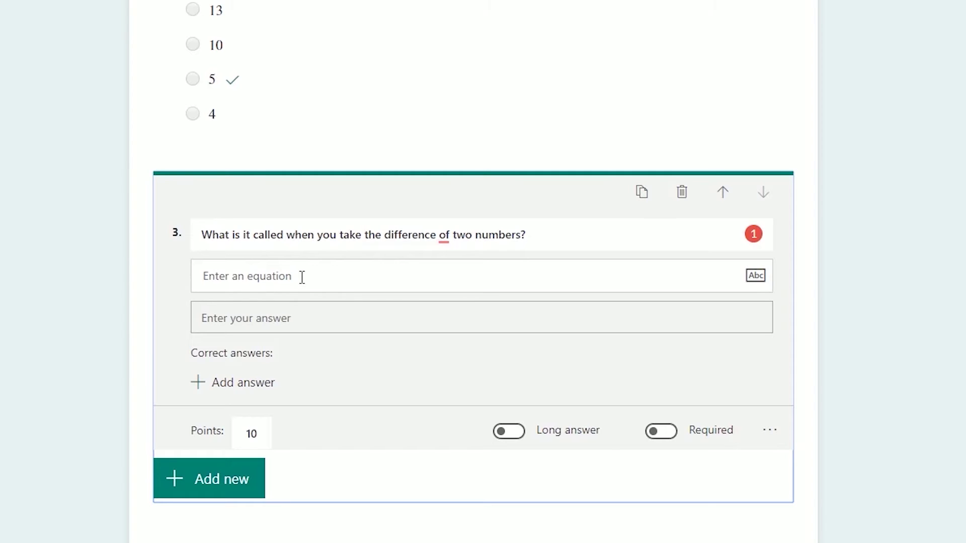
{"action": "left_click", "coordinate": [776, 440]}
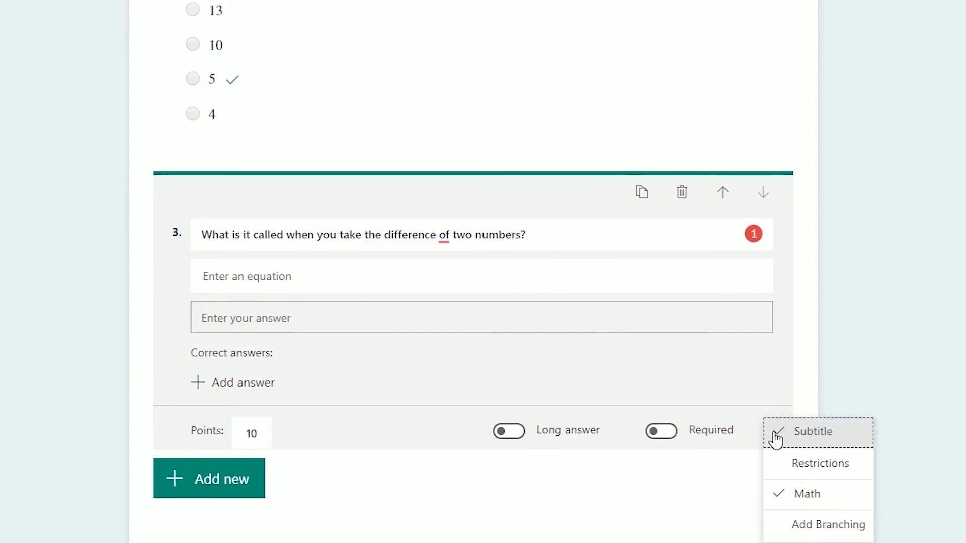
{"action": "left_click", "coordinate": [782, 490]}
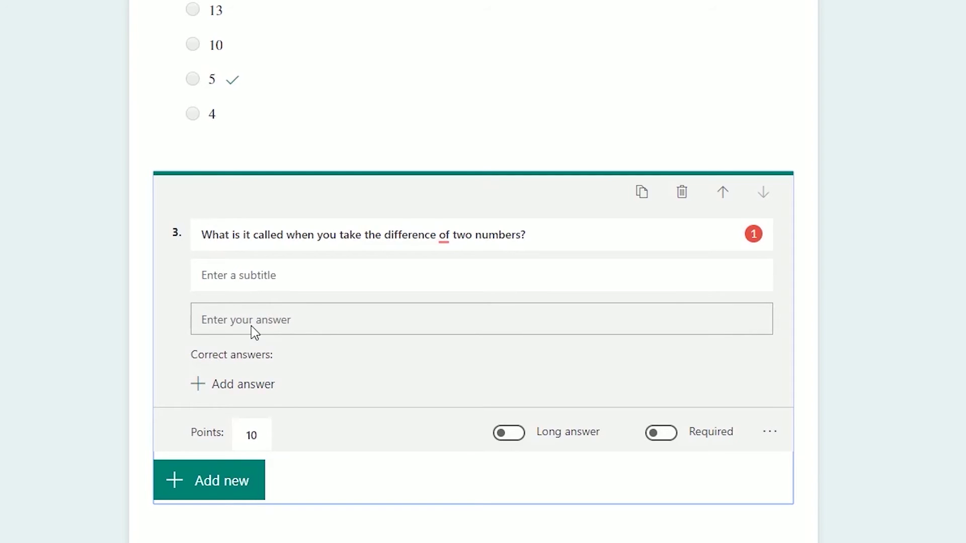
Give question 3 the correct answer 'Subtraction', 15 points, and long answers.
{"action": "left_click", "coordinate": [198, 387]}
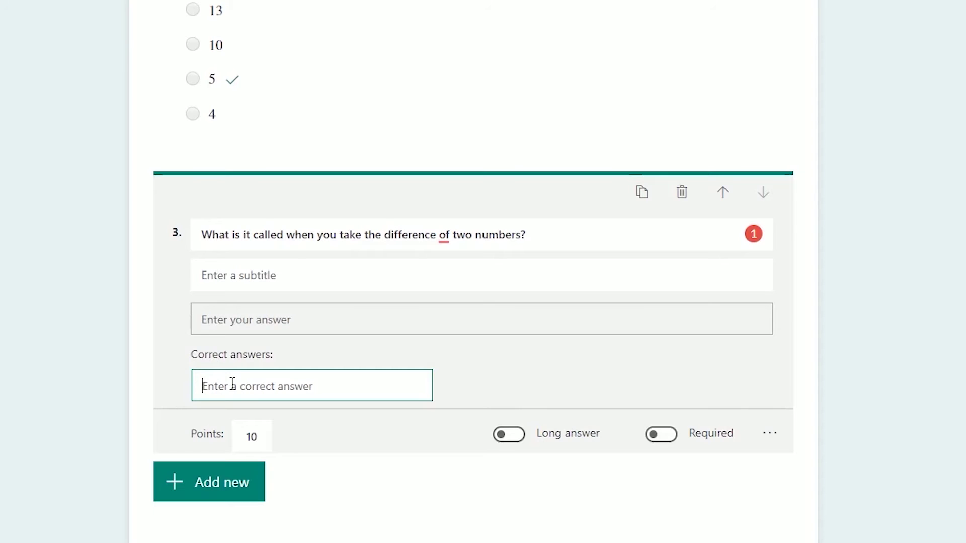
{"action": "type", "text": "Sub"}
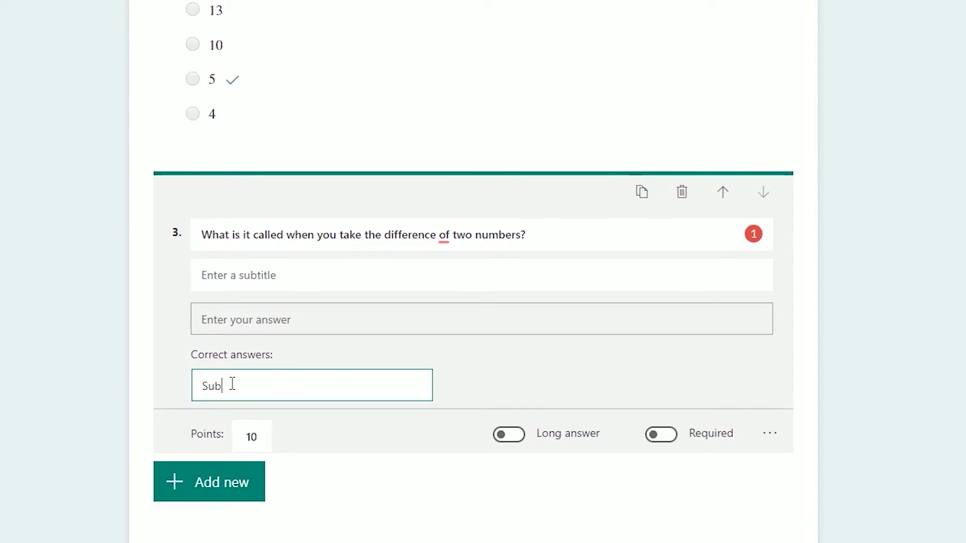
{"action": "type", "text": "traction"}
{"action": "left_click", "coordinate": [244, 433]}
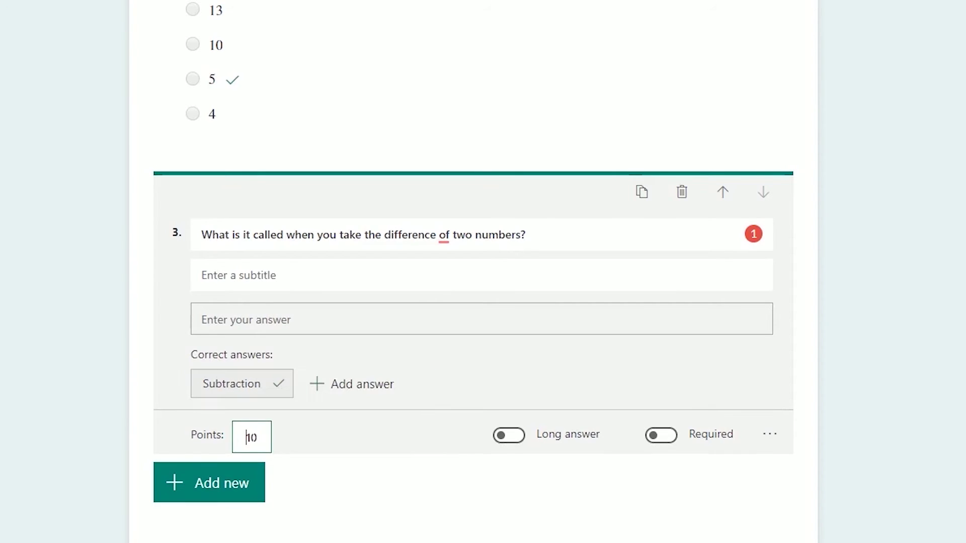
{"action": "left_click_drag", "start_coordinate": [248, 435], "coordinate": [269, 435]}
{"action": "type", "text": "15"}
{"action": "scroll", "coordinate": [520, 397], "scroll_direction": "down", "scroll_amount": 1}
{"action": "left_click", "coordinate": [521, 396]}
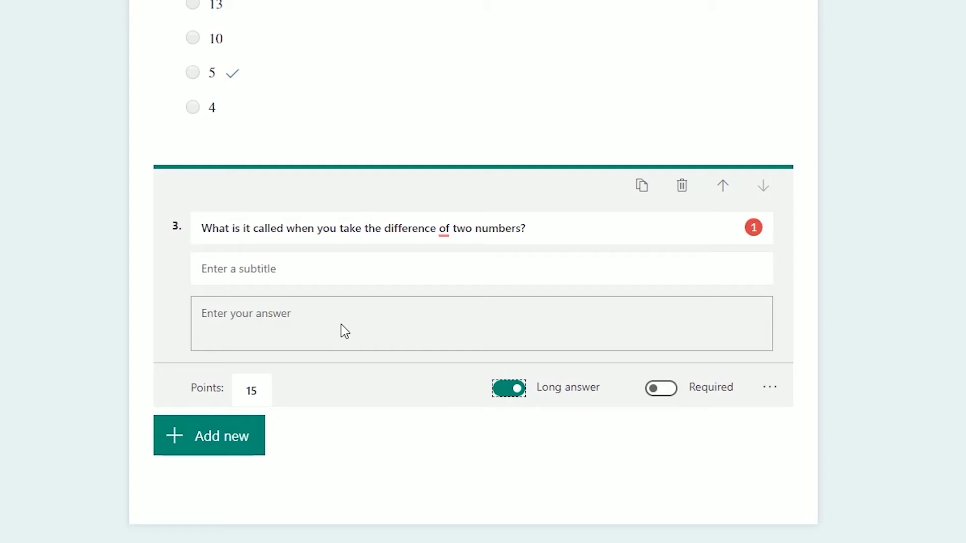
Turn Long answer off on question 3, then add a Date question titled 'When was math invented?'.
{"action": "left_click", "coordinate": [518, 399]}
{"action": "left_click", "coordinate": [769, 387]}
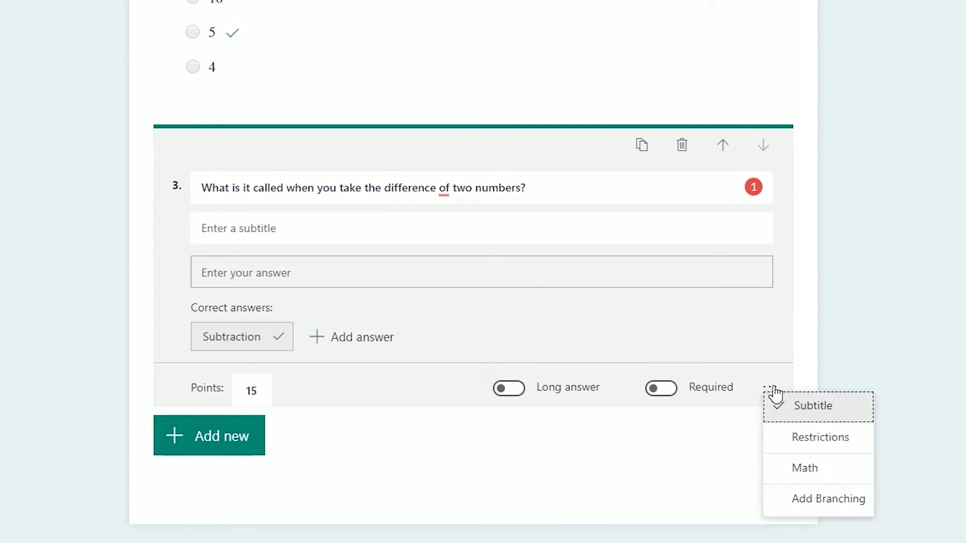
{"action": "left_click", "coordinate": [227, 436]}
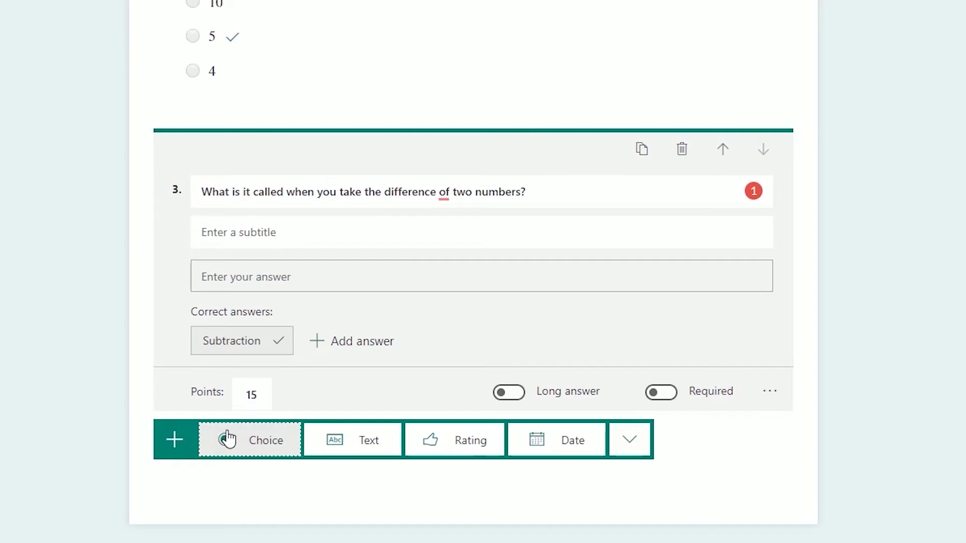
{"action": "left_click", "coordinate": [532, 443]}
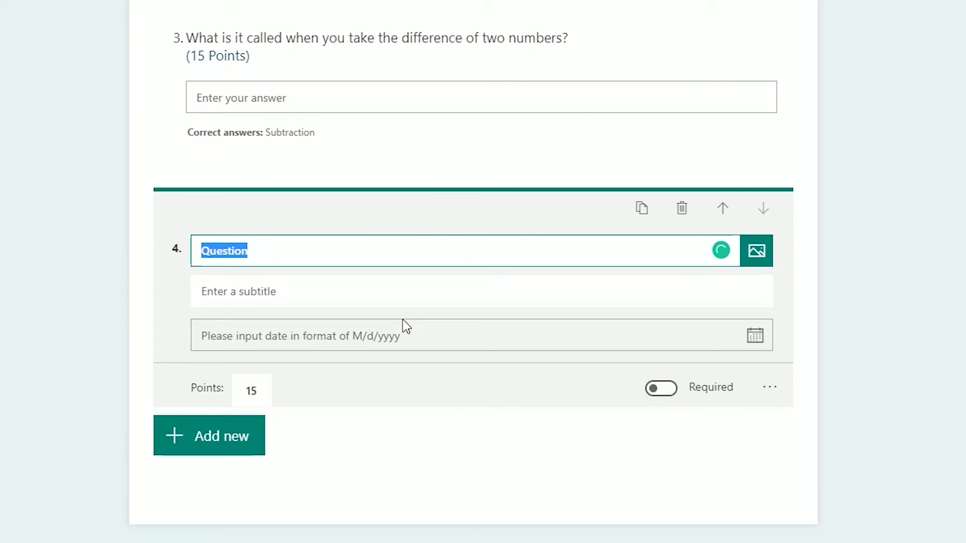
{"action": "type", "text": "When was math invented?"}
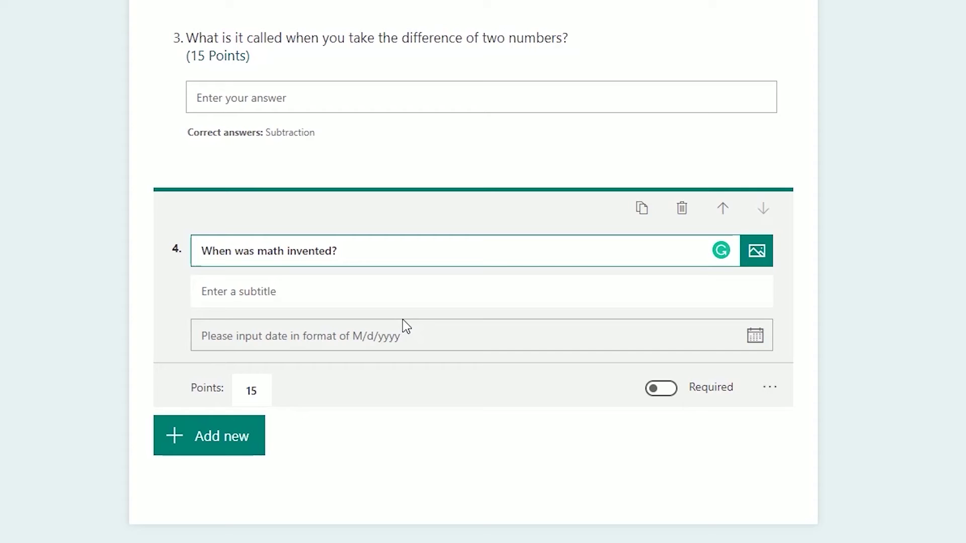
Add a File upload question after question 4 from the extra question types.
{"action": "left_click", "coordinate": [209, 435]}
{"action": "left_click", "coordinate": [647, 483]}
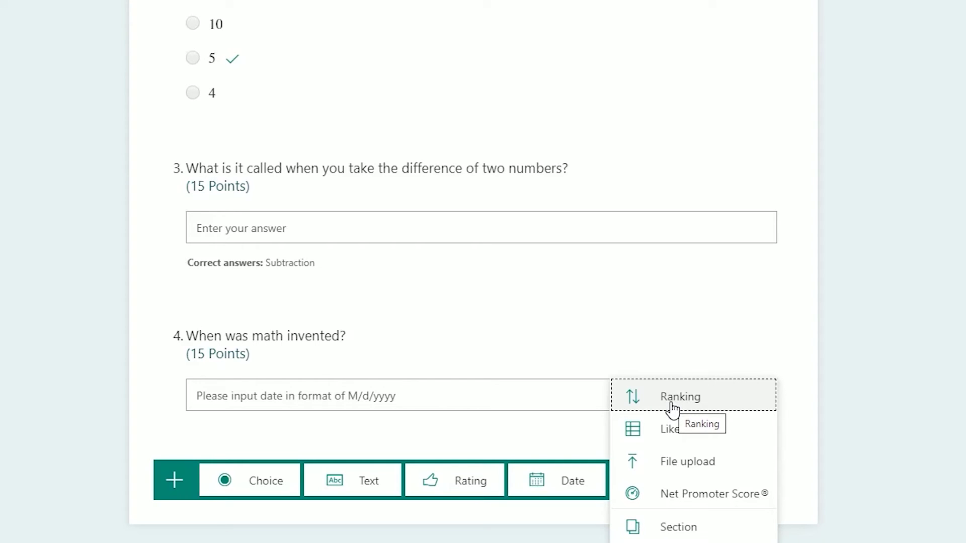
{"action": "mouse_move", "coordinate": [679, 425]}
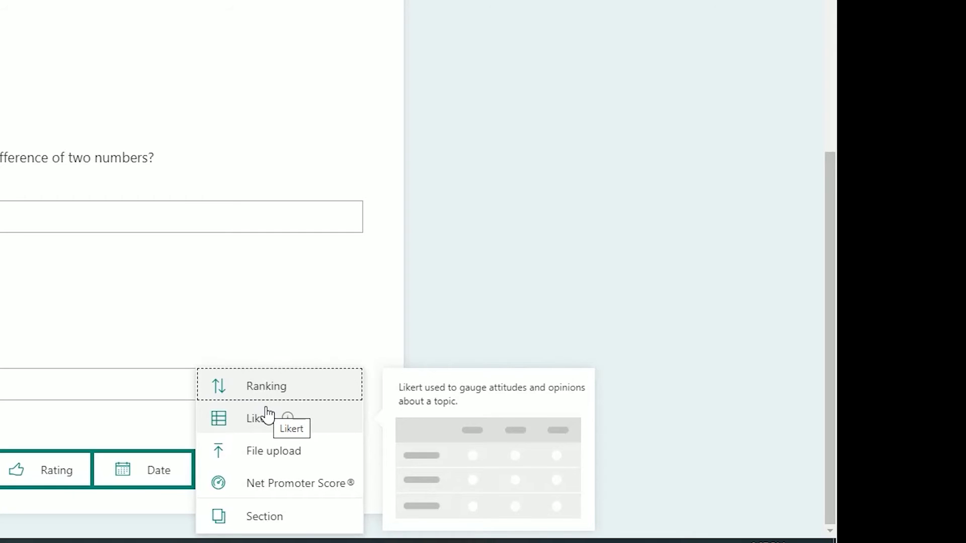
{"action": "left_click", "coordinate": [280, 453]}
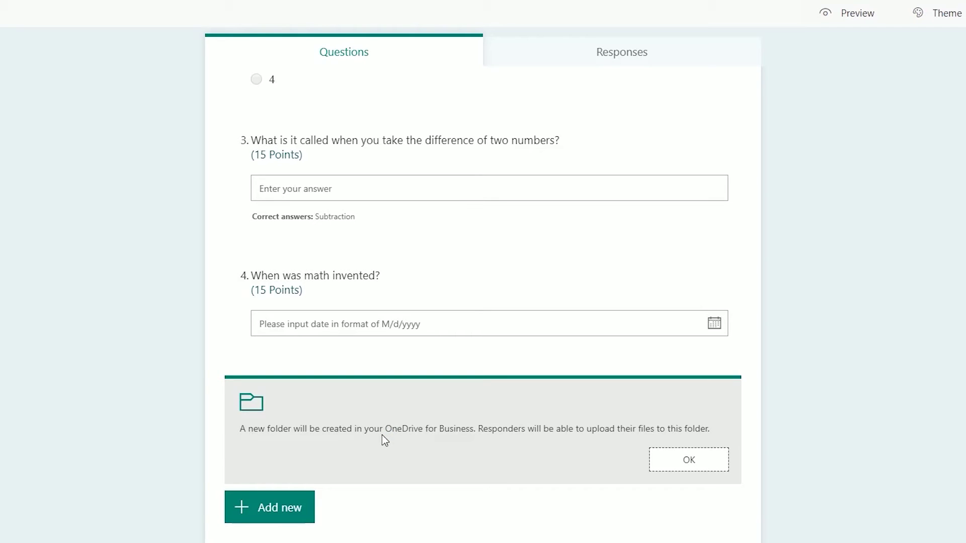
Preview the quiz and answer 7 and 13 to the first two equations.
{"action": "left_click", "coordinate": [826, 23]}
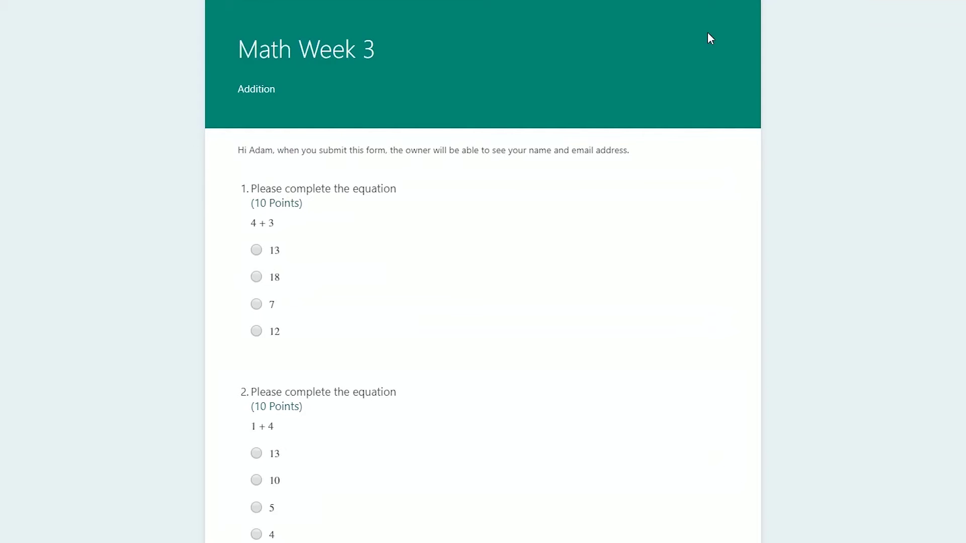
{"action": "scroll", "coordinate": [386, 161], "scroll_direction": "down", "scroll_amount": 3}
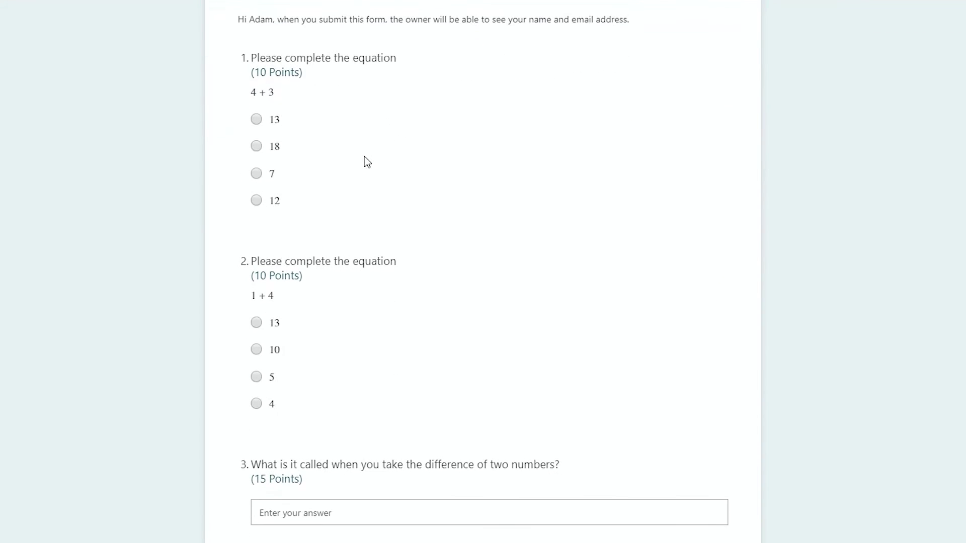
{"action": "scroll", "coordinate": [365, 162], "scroll_direction": "up", "scroll_amount": 1}
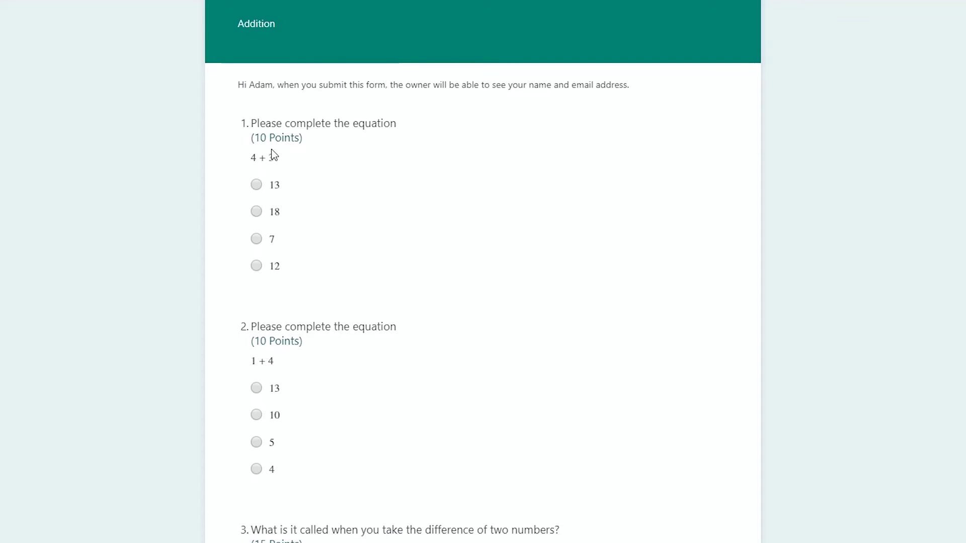
{"action": "left_click", "coordinate": [256, 238]}
{"action": "scroll", "coordinate": [302, 252], "scroll_direction": "down", "scroll_amount": 2}
{"action": "scroll", "coordinate": [302, 254], "scroll_direction": "down", "scroll_amount": 1}
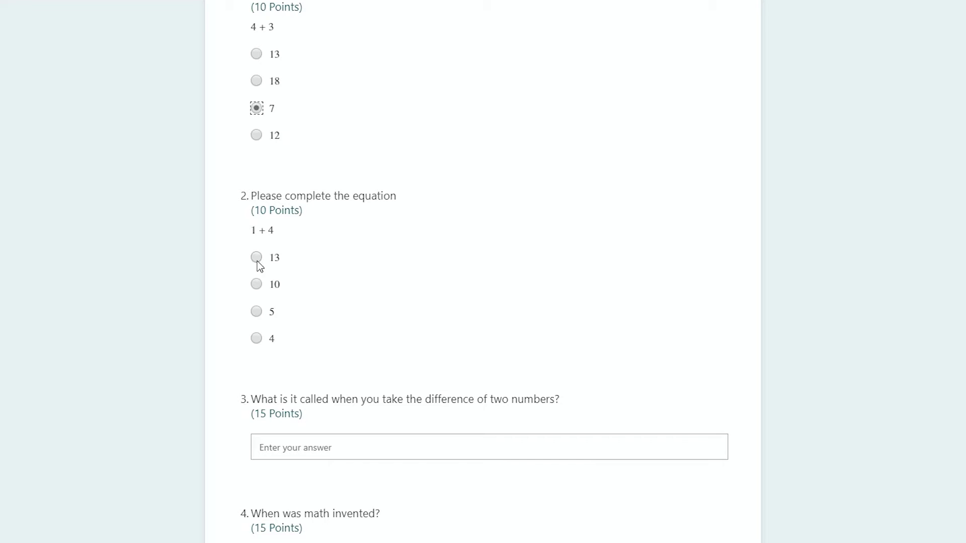
{"action": "left_click", "coordinate": [257, 259]}
Answer question 3 with 'subtraction' and pick 3/18/2020 for the date question.
{"action": "scroll", "coordinate": [393, 219], "scroll_direction": "down", "scroll_amount": 2}
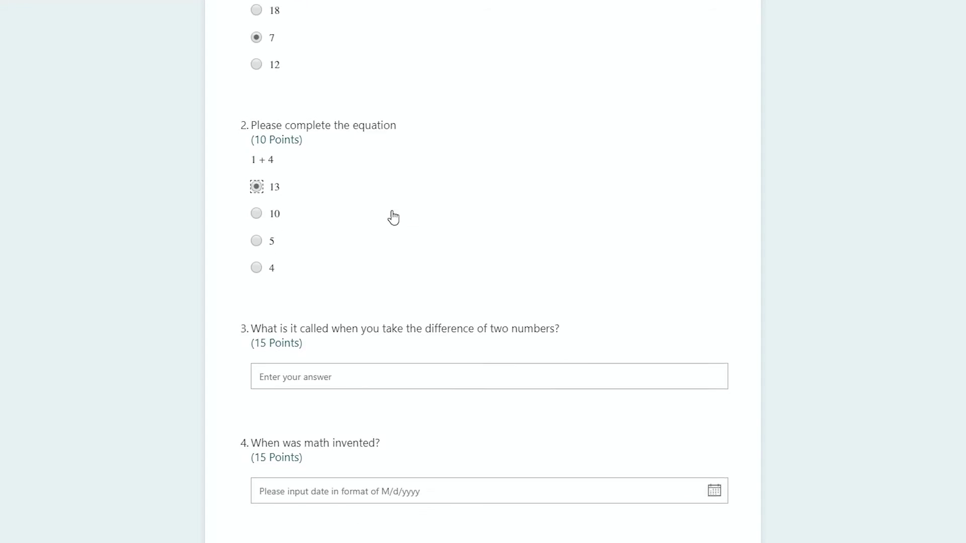
{"action": "scroll", "coordinate": [394, 218], "scroll_direction": "down", "scroll_amount": 4}
{"action": "left_click", "coordinate": [374, 184]}
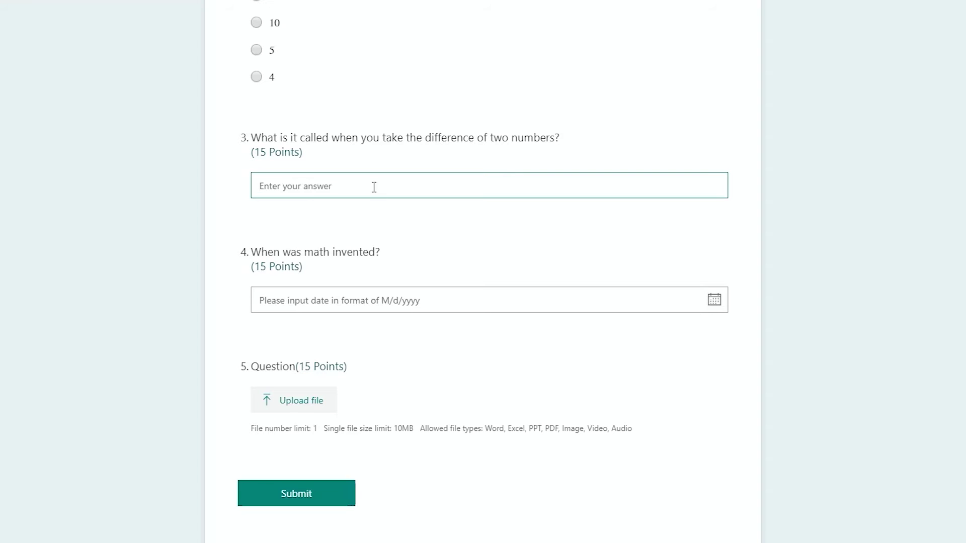
{"action": "type", "text": "subtraction"}
{"action": "key", "text": "Tab"}
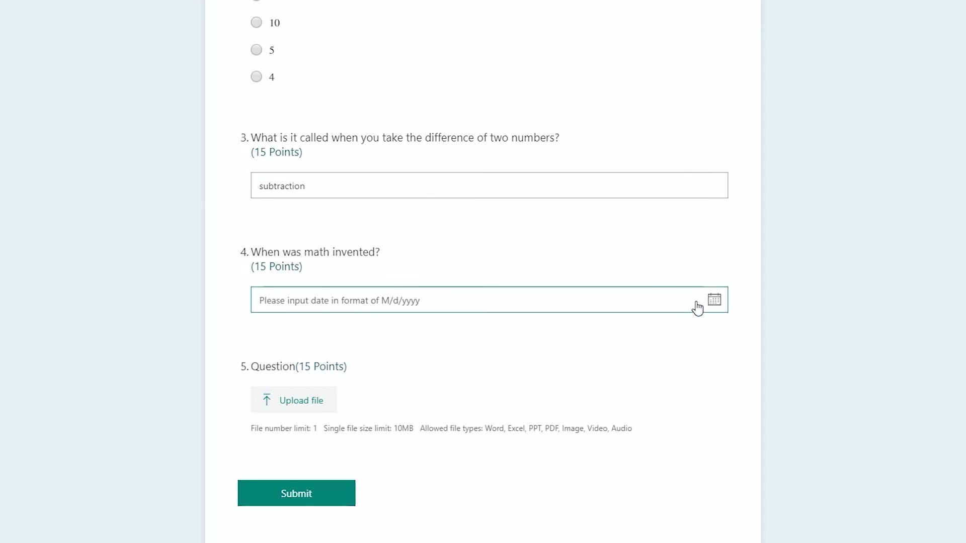
{"action": "left_click", "coordinate": [710, 304]}
{"action": "left_click", "coordinate": [405, 417]}
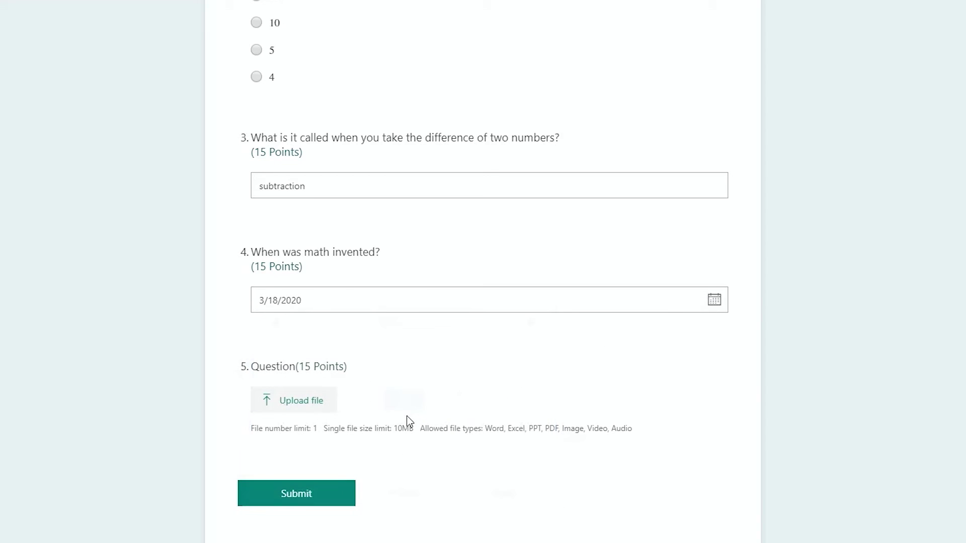
Start a file upload for question 5, then cancel the Open dialog.
{"action": "left_click", "coordinate": [327, 402]}
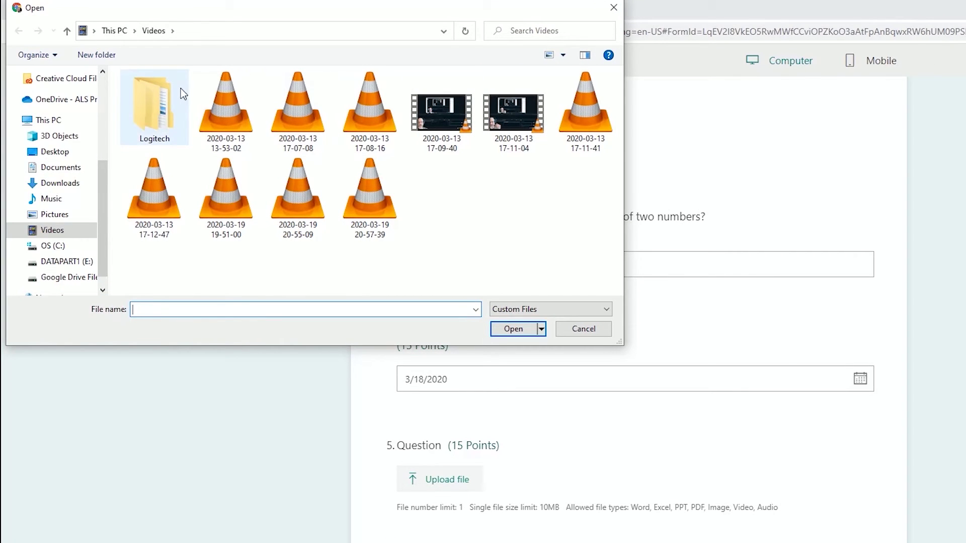
{"action": "left_click_drag", "start_coordinate": [102, 176], "coordinate": [102, 145]}
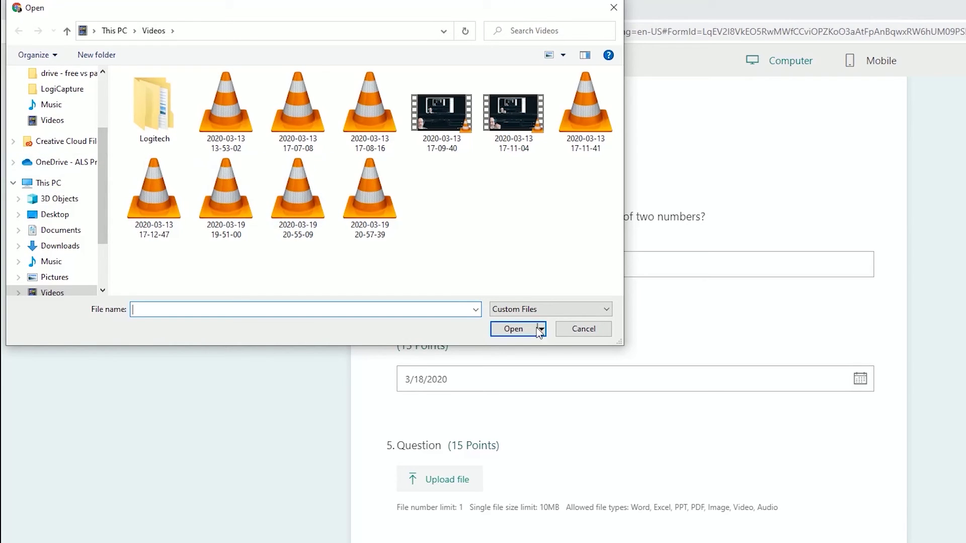
{"action": "left_click", "coordinate": [596, 333]}
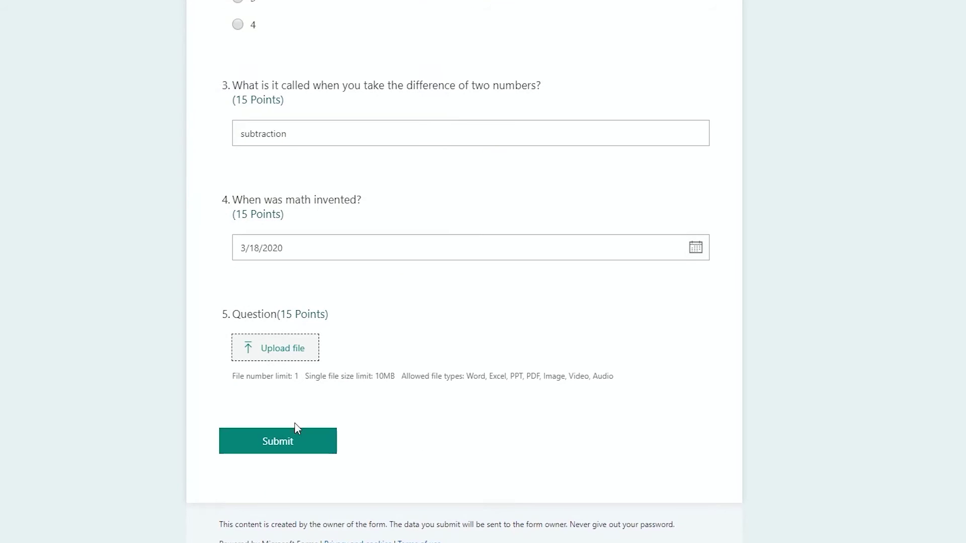
Submit the test response and review its 25/65 score, including ungraded question 4.
{"action": "left_click", "coordinate": [299, 441]}
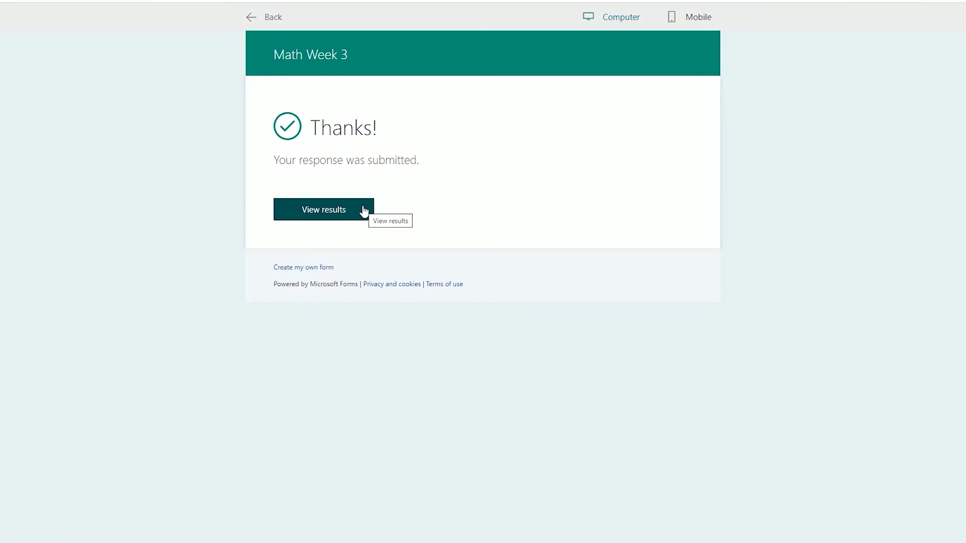
{"action": "left_click", "coordinate": [364, 211]}
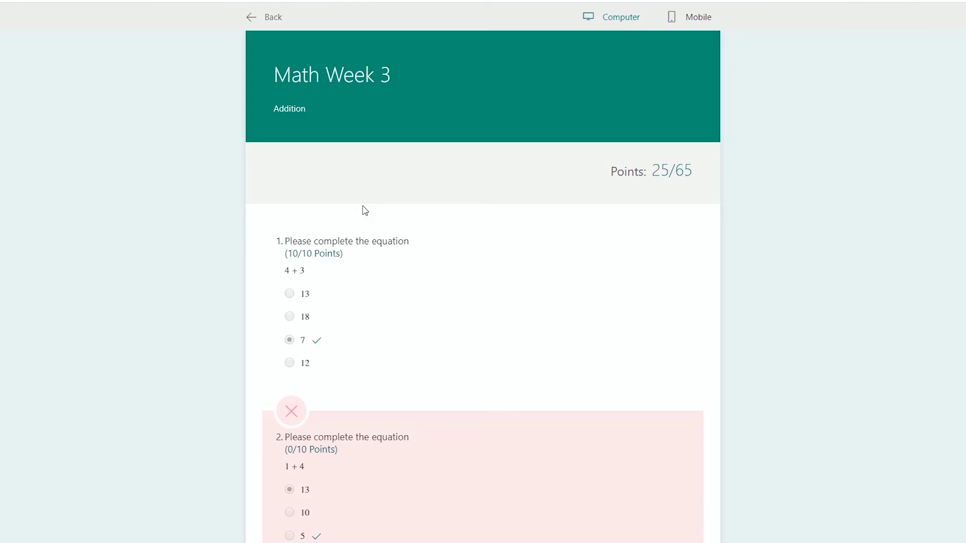
{"action": "scroll", "coordinate": [485, 185], "scroll_direction": "down", "scroll_amount": 2}
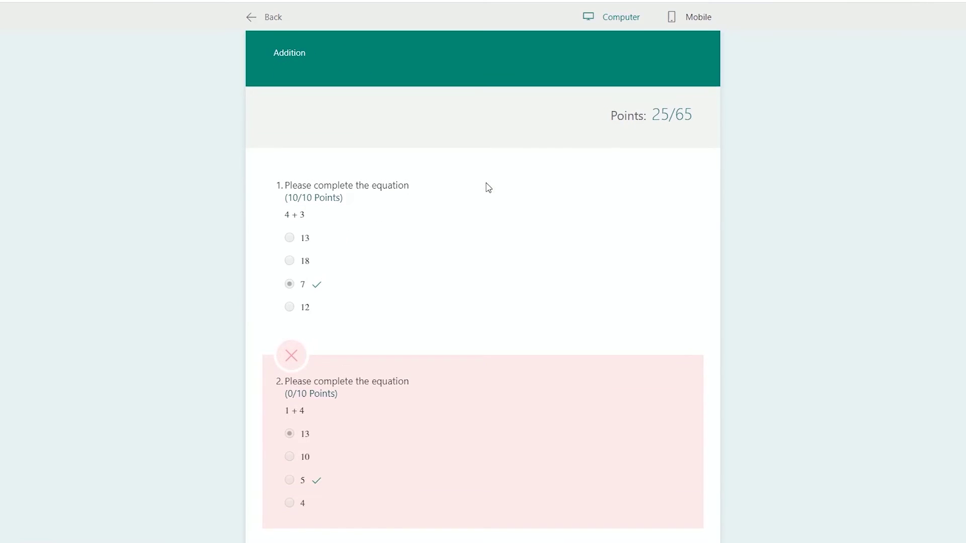
{"action": "scroll", "coordinate": [485, 189], "scroll_direction": "down", "scroll_amount": 6}
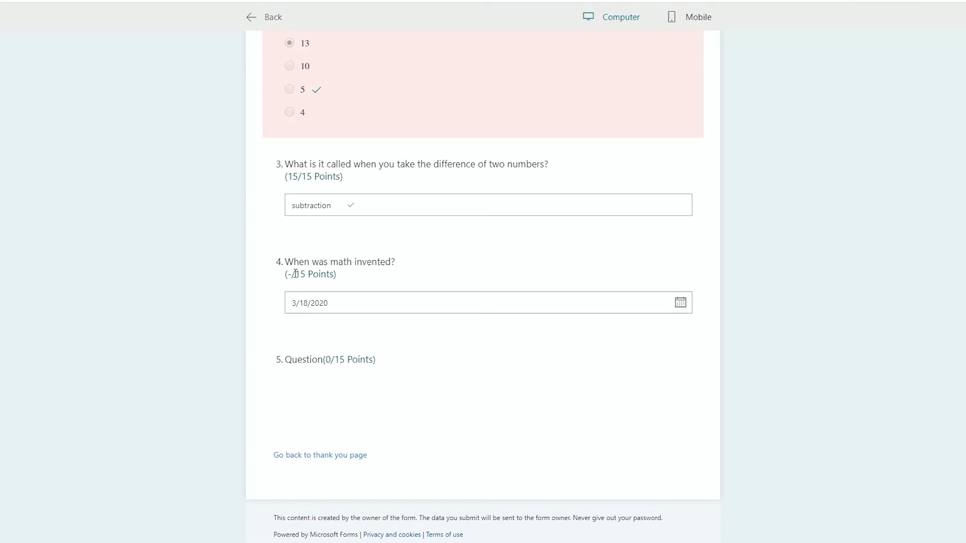
{"action": "left_click_drag", "start_coordinate": [287, 274], "coordinate": [295, 274]}
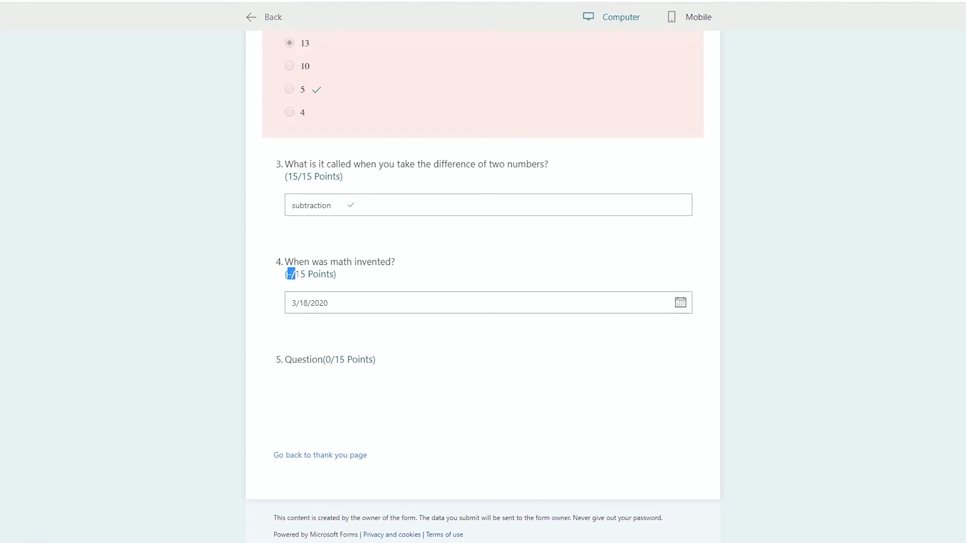
{"action": "left_click", "coordinate": [291, 276]}
{"action": "left_click_drag", "start_coordinate": [331, 359], "coordinate": [341, 359]}
{"action": "scroll", "coordinate": [375, 339], "scroll_direction": "up", "scroll_amount": 9}
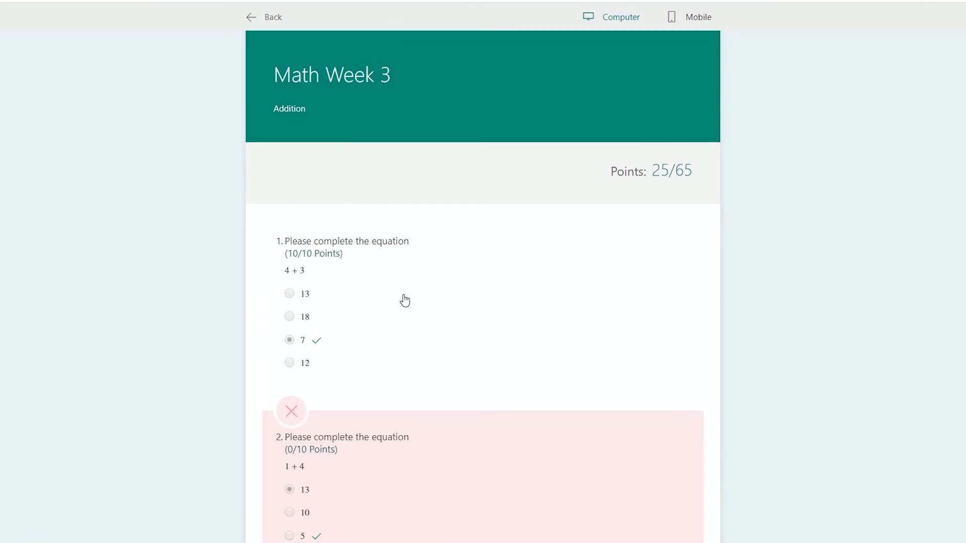
{"action": "left_click", "coordinate": [257, 18]}
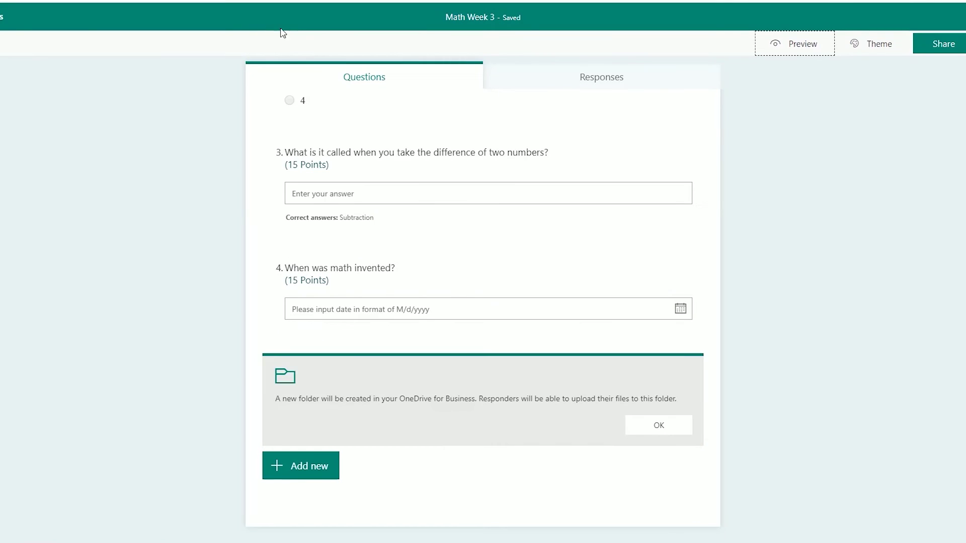
{"action": "left_click", "coordinate": [579, 80]}
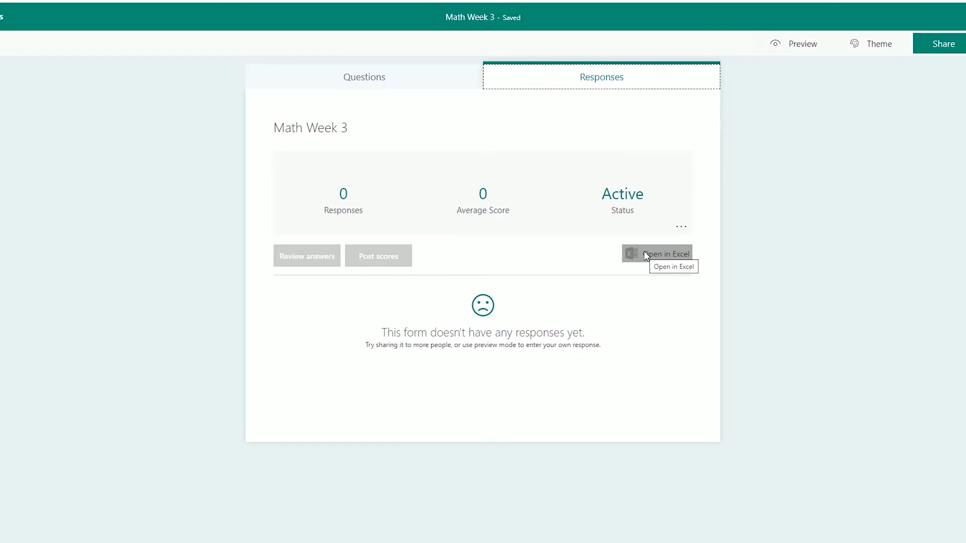
{"action": "left_click", "coordinate": [397, 76]}
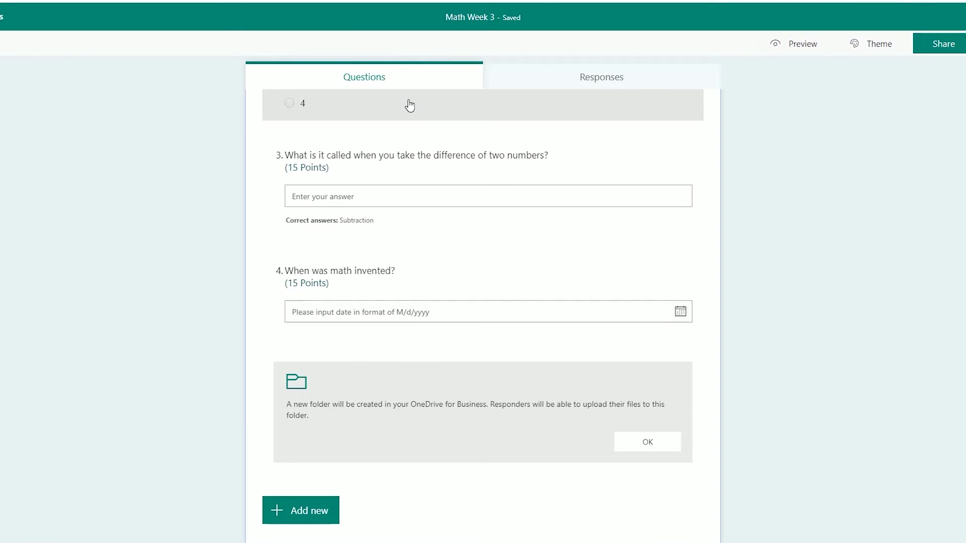
{"action": "scroll", "coordinate": [410, 106], "scroll_direction": "down", "scroll_amount": 1}
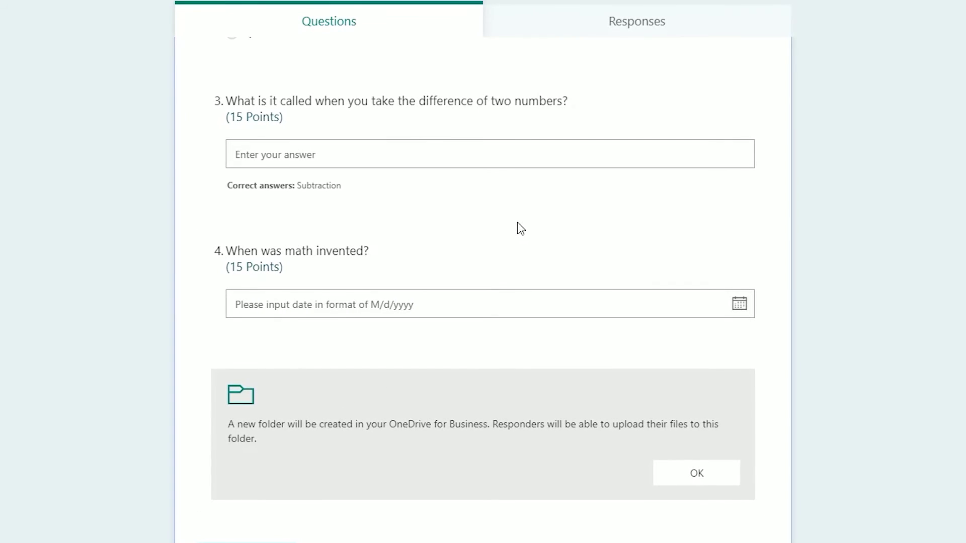
Try the green theme, then apply the blue underwater theme with fish and a submarine.
{"action": "left_click", "coordinate": [937, 4]}
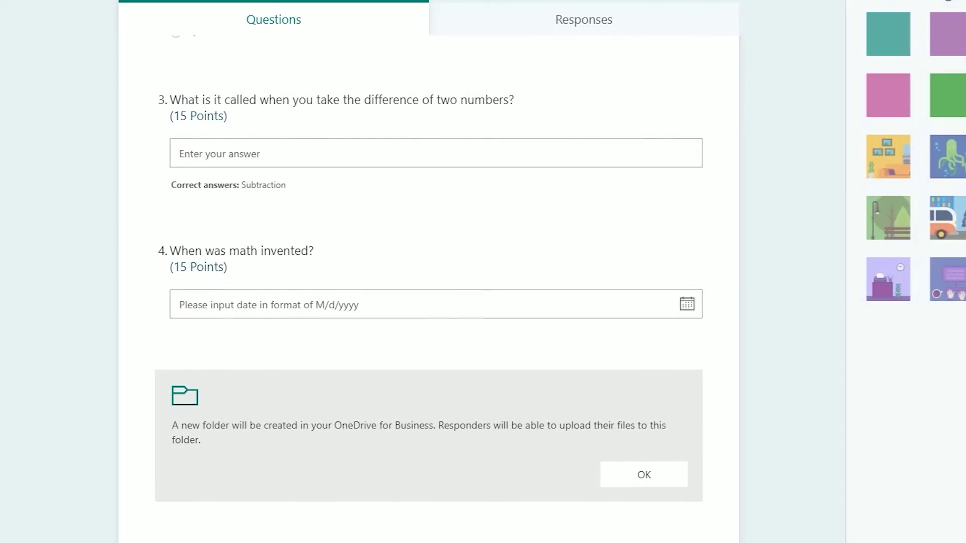
{"action": "left_click", "coordinate": [936, 108]}
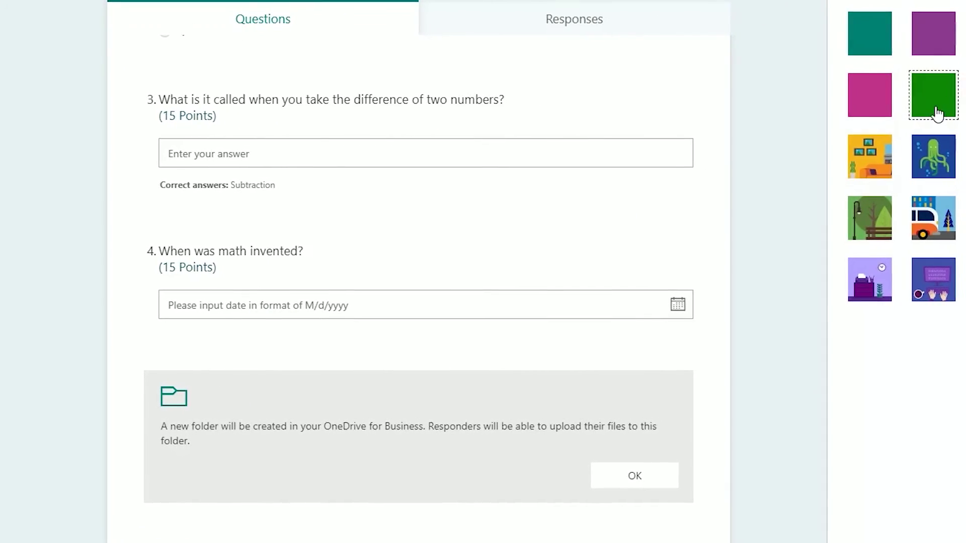
{"action": "left_click", "coordinate": [927, 155]}
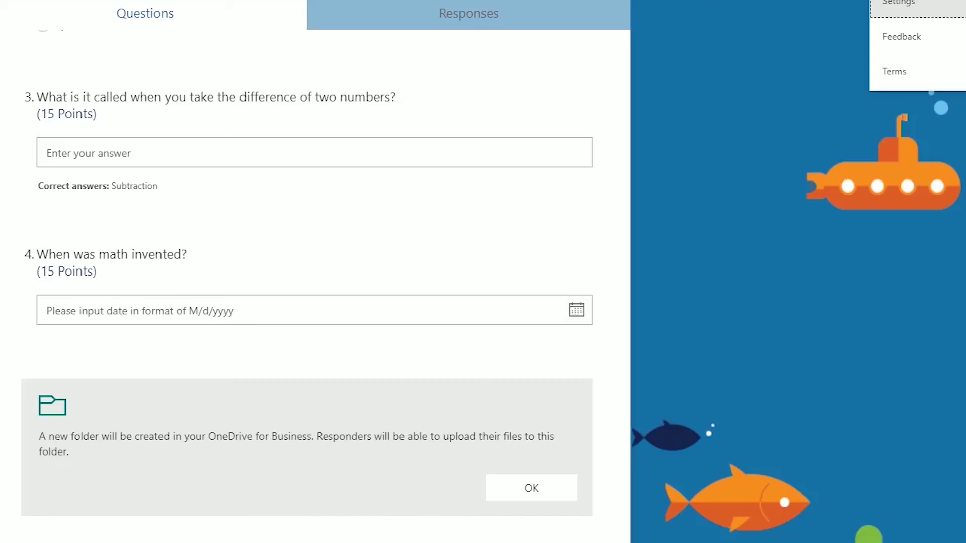
Open the quiz's Settings panel from the ... menu.
{"action": "left_click", "coordinate": [910, 4]}
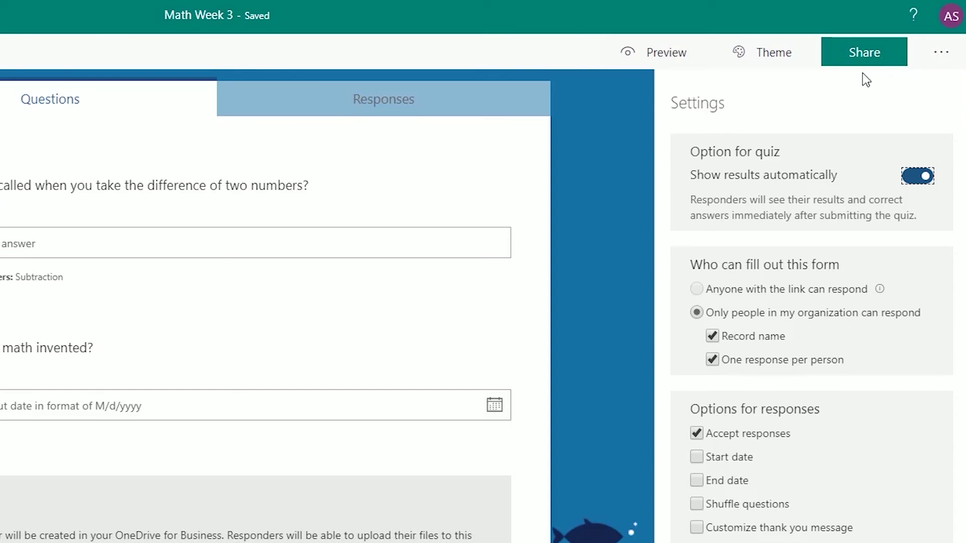
Check who can respond in the Share panel's audience list, then close it.
{"action": "left_click", "coordinate": [866, 58]}
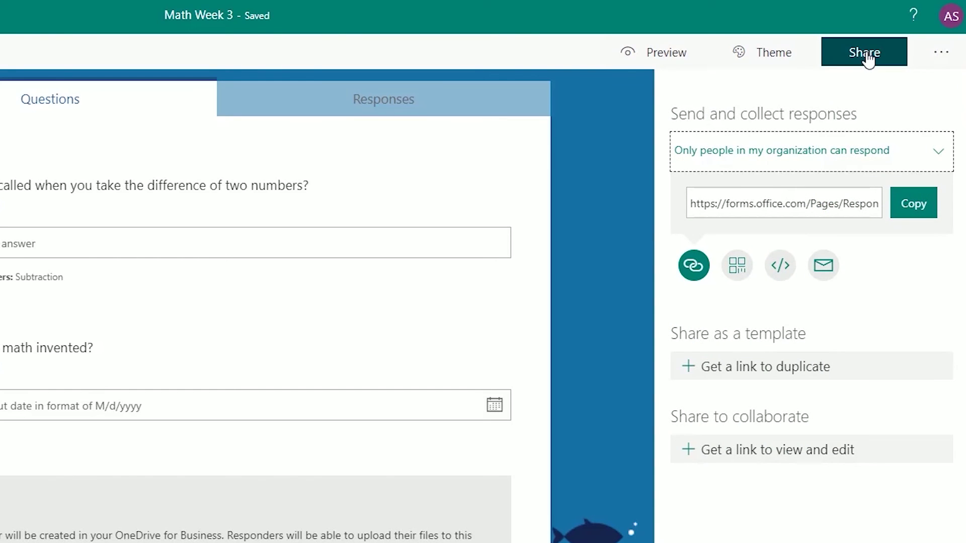
{"action": "left_click", "coordinate": [874, 150]}
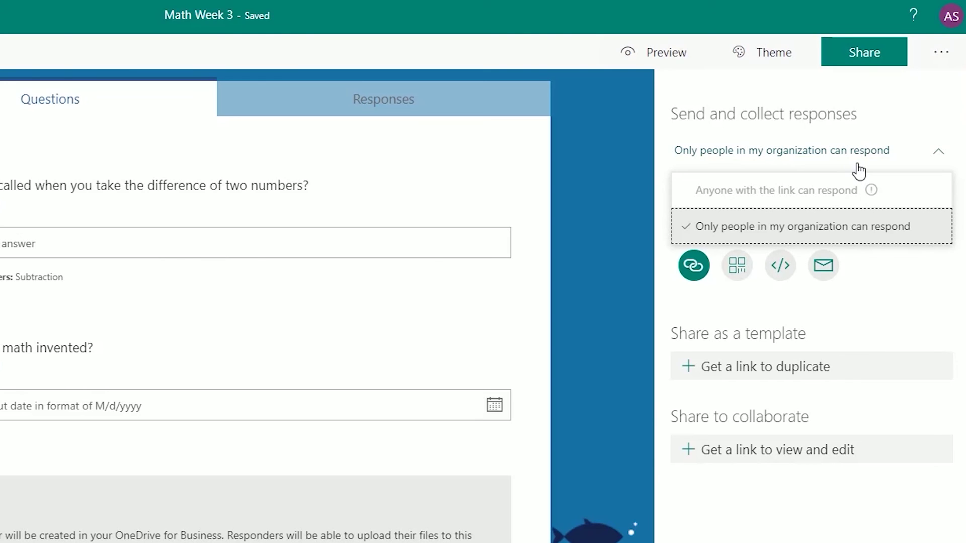
{"action": "left_click", "coordinate": [860, 224]}
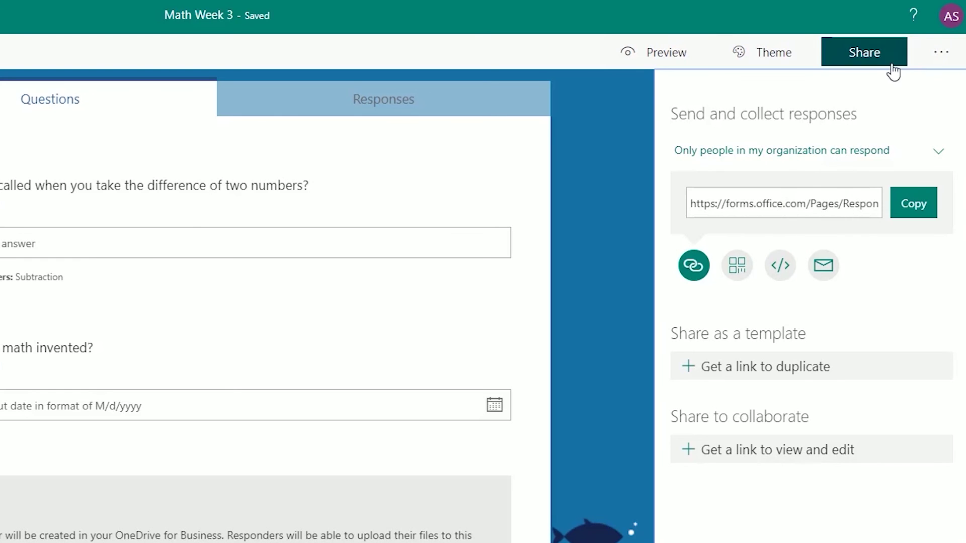
In Settings, switch off 'Show results automatically'.
{"action": "left_click", "coordinate": [937, 59]}
{"action": "left_click", "coordinate": [910, 92]}
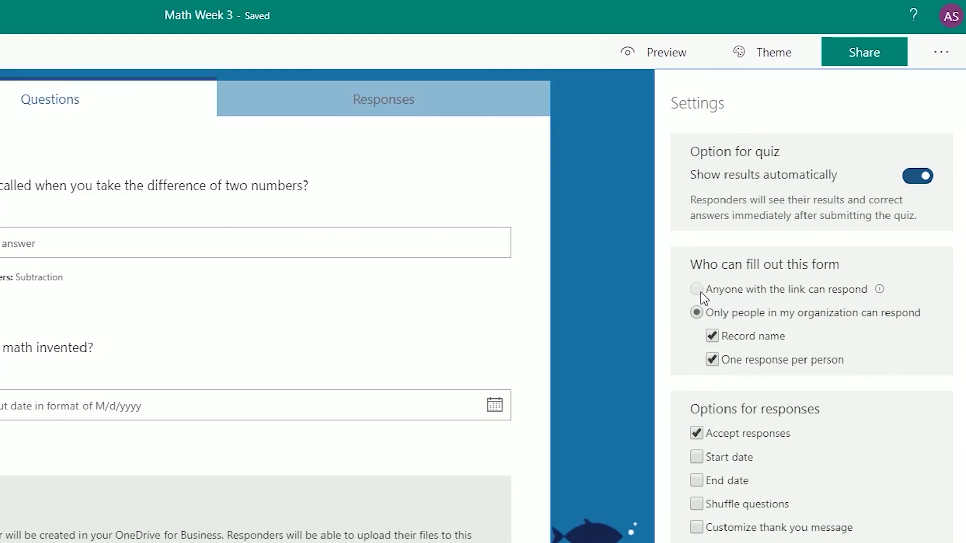
{"action": "mouse_move", "coordinate": [878, 290]}
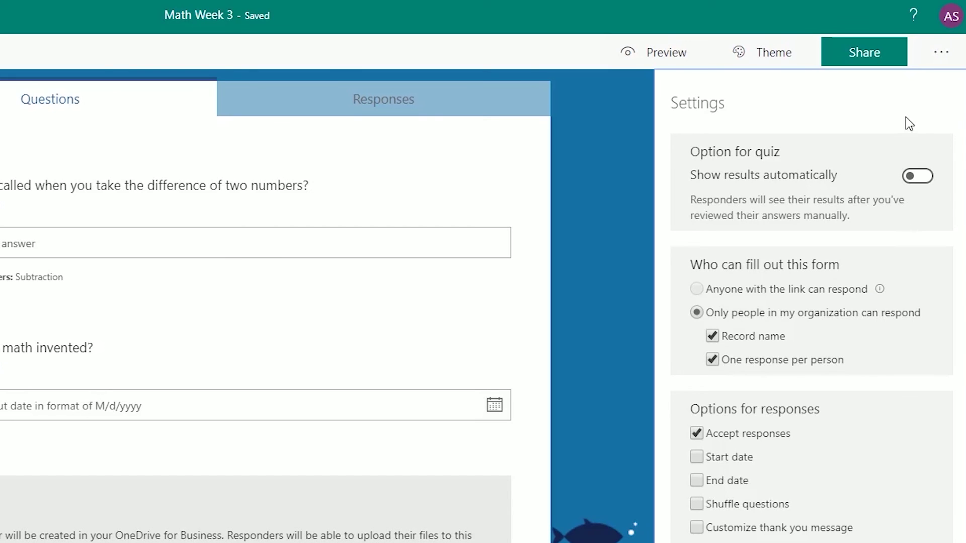
Accept the upload notice to create question 5, then delete that file-upload question.
{"action": "left_click", "coordinate": [935, 55]}
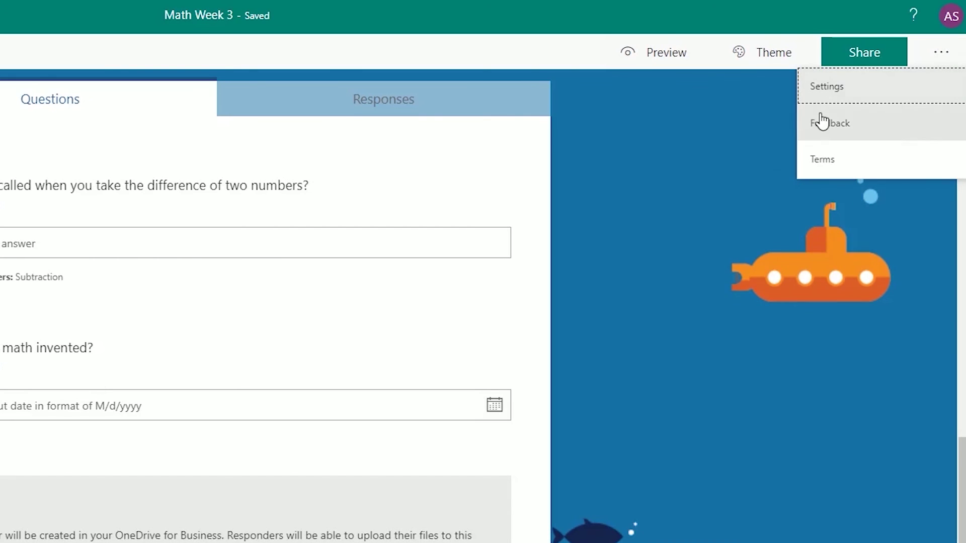
{"action": "left_click", "coordinate": [705, 100]}
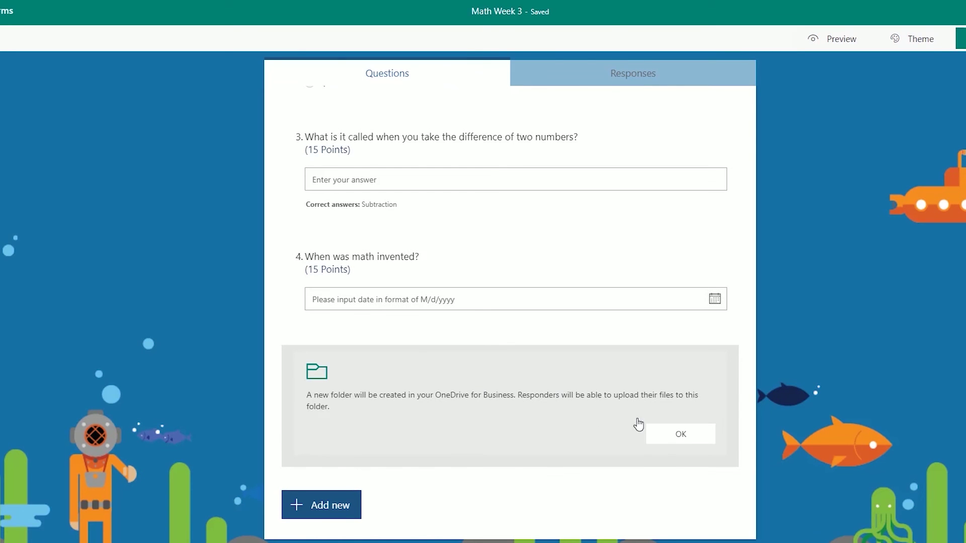
{"action": "left_click", "coordinate": [550, 437]}
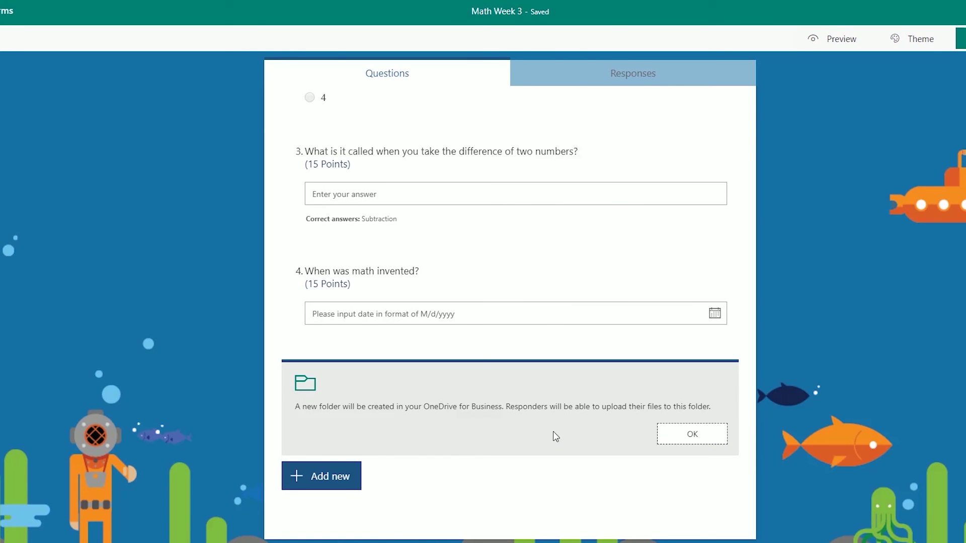
{"action": "left_click", "coordinate": [466, 304]}
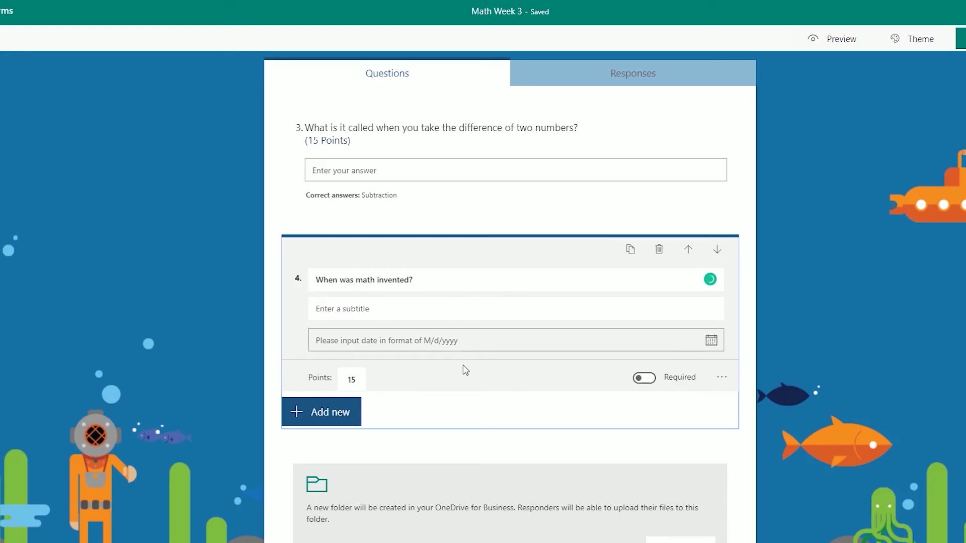
{"action": "scroll", "coordinate": [510, 388], "scroll_direction": "down", "scroll_amount": 2}
{"action": "left_click", "coordinate": [510, 384]}
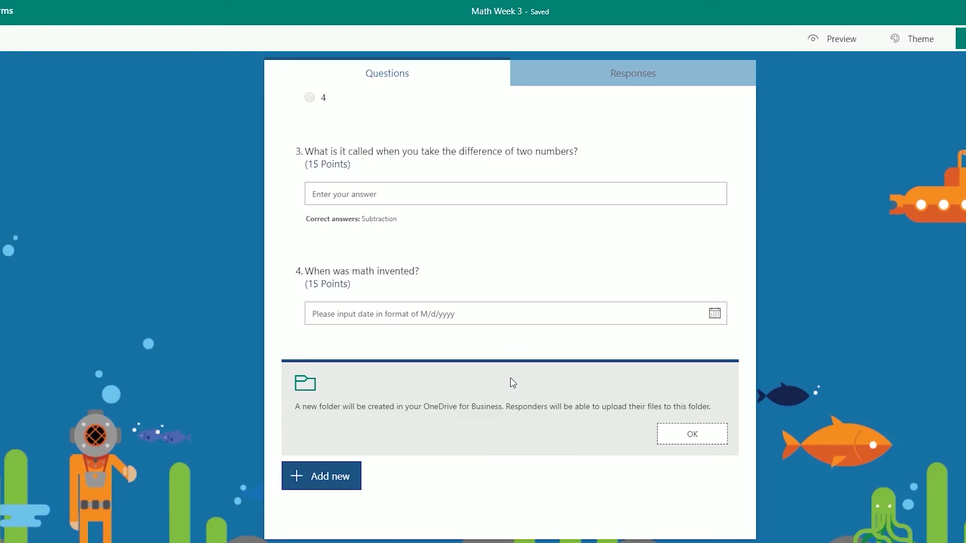
{"action": "left_click", "coordinate": [683, 443]}
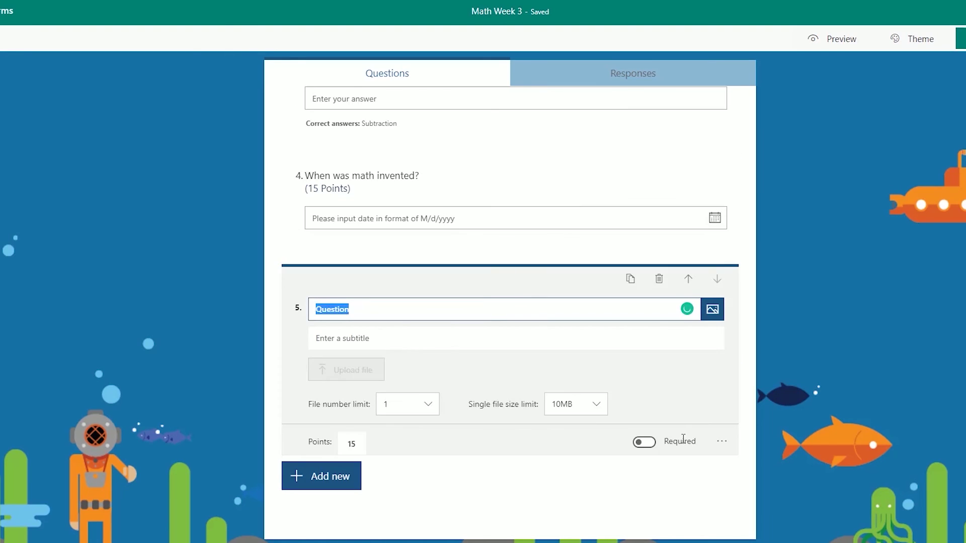
{"action": "left_click", "coordinate": [722, 444]}
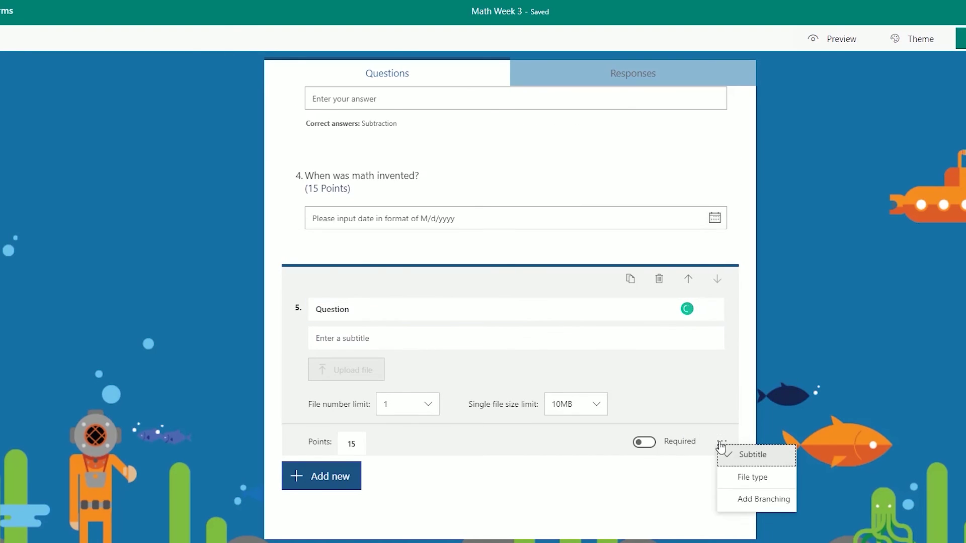
{"action": "left_click", "coordinate": [659, 279]}
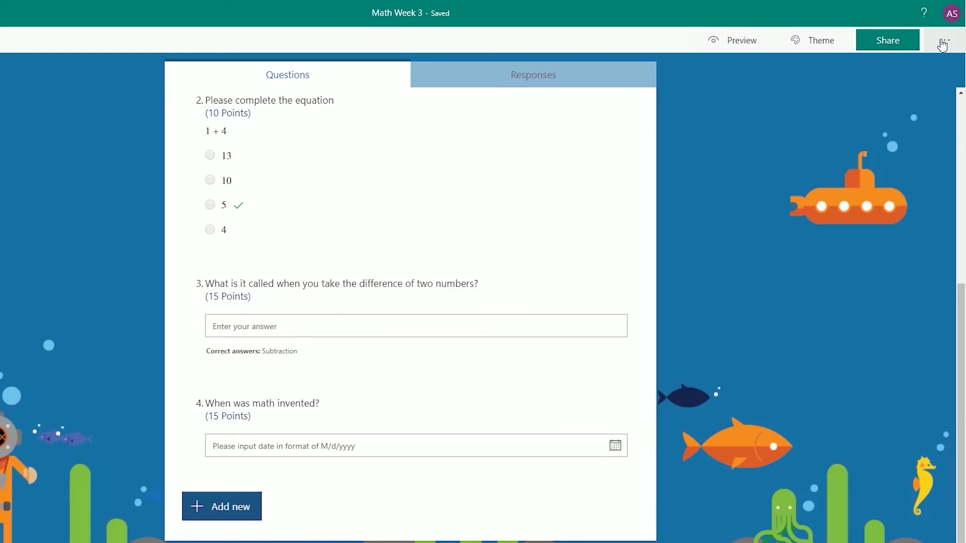
In Settings, allow anyone with the link to respond.
{"action": "left_click", "coordinate": [944, 40]}
{"action": "left_click", "coordinate": [877, 68]}
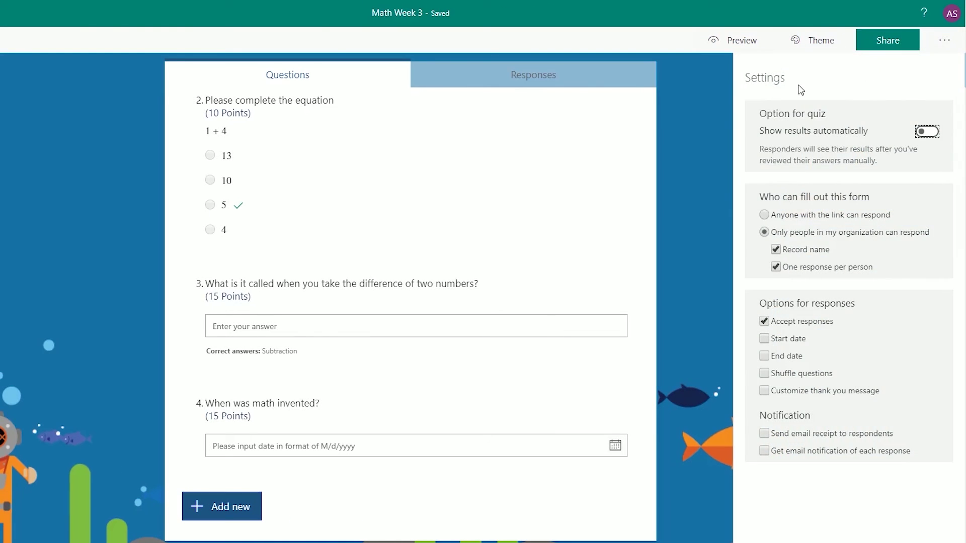
{"action": "left_click", "coordinate": [764, 216]}
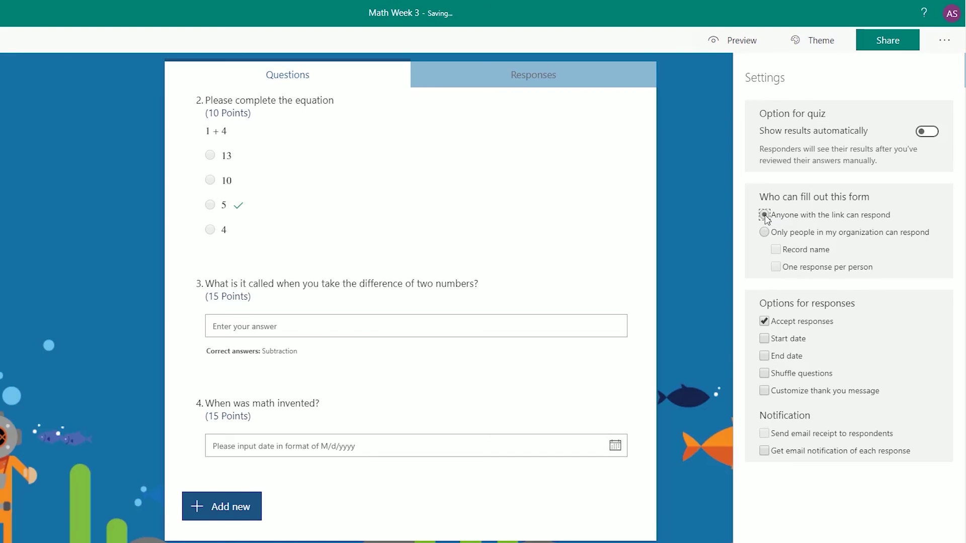
{"action": "left_click", "coordinate": [710, 194]}
Confirm anyone-with-the-link access in Share and copy the quiz link.
{"action": "left_click", "coordinate": [881, 40]}
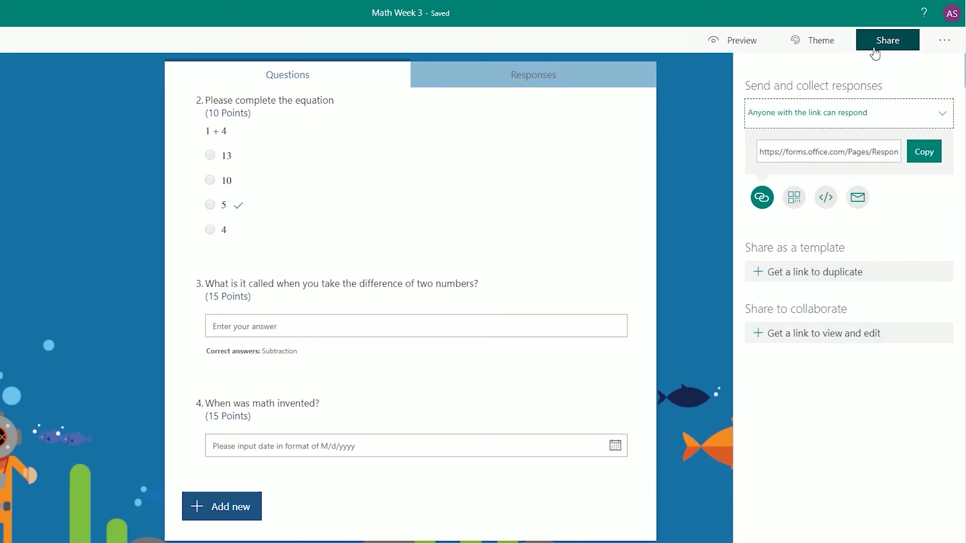
{"action": "left_click", "coordinate": [852, 115]}
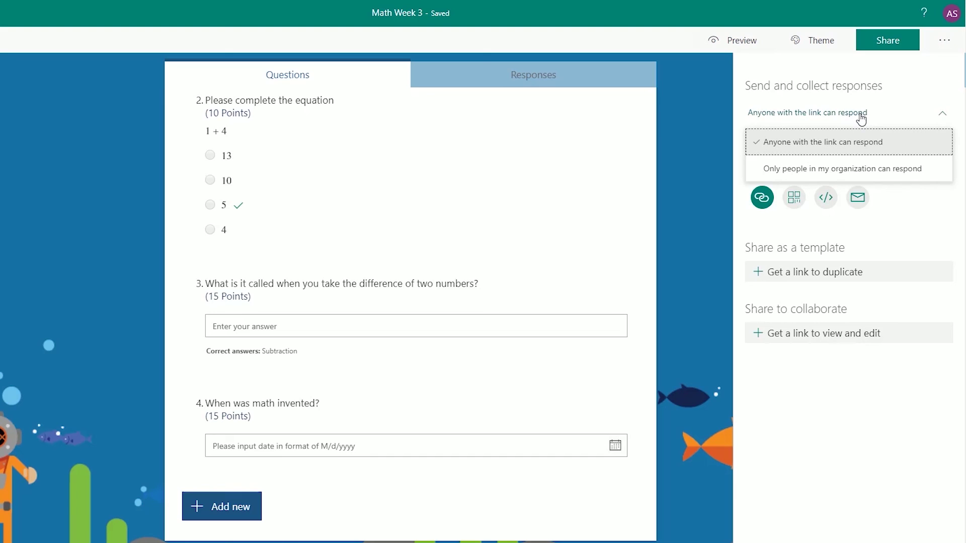
{"action": "left_click", "coordinate": [899, 213]}
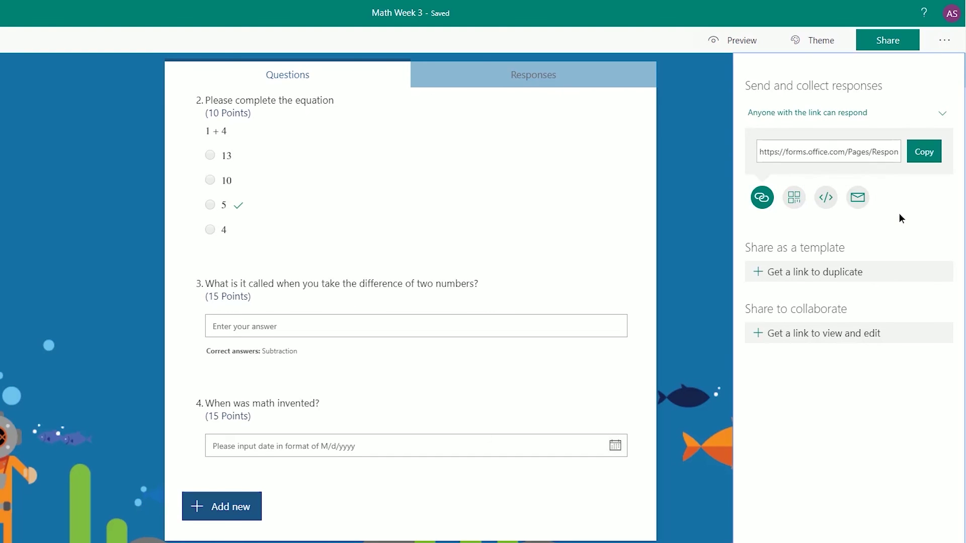
{"action": "left_click", "coordinate": [915, 158]}
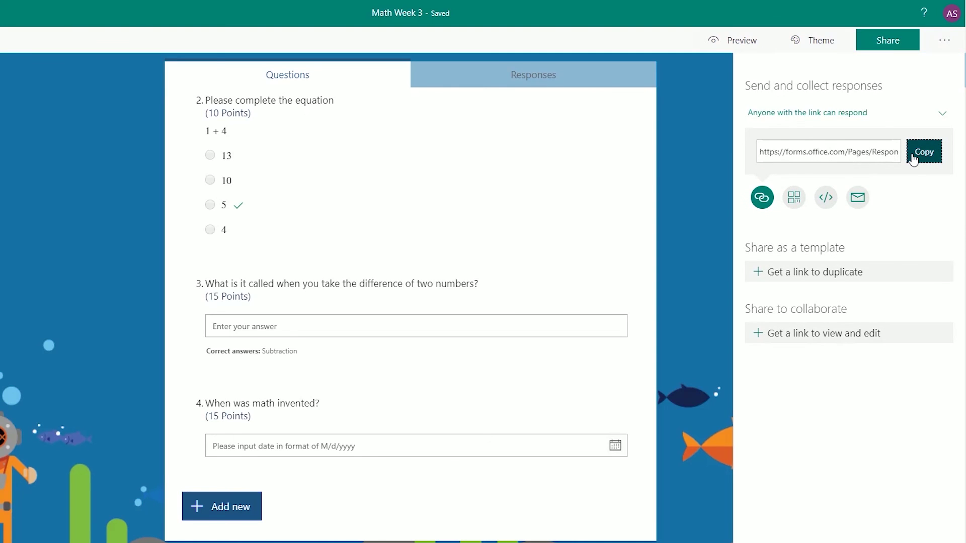
Display the quiz's QR code, then its 640×480 iframe embed code.
{"action": "left_click", "coordinate": [795, 200]}
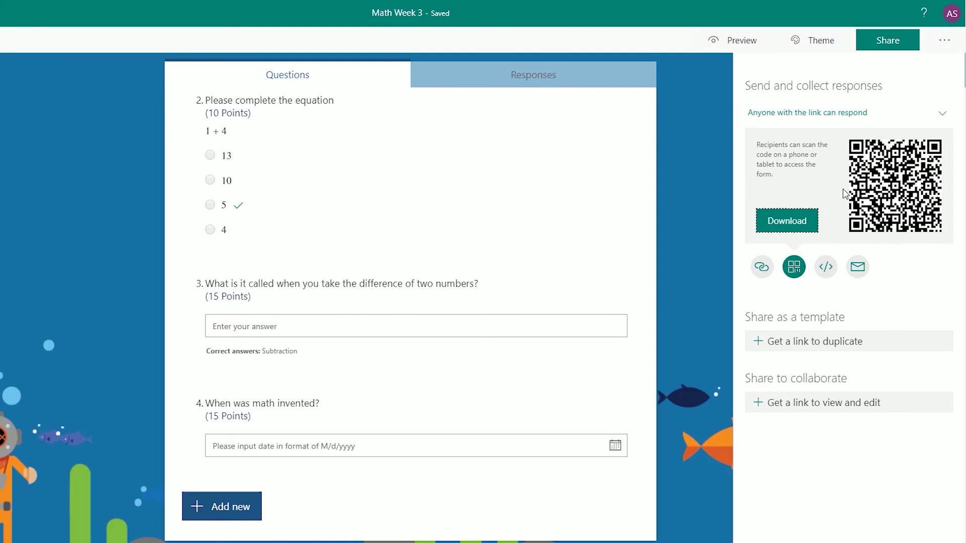
{"action": "left_click", "coordinate": [819, 270]}
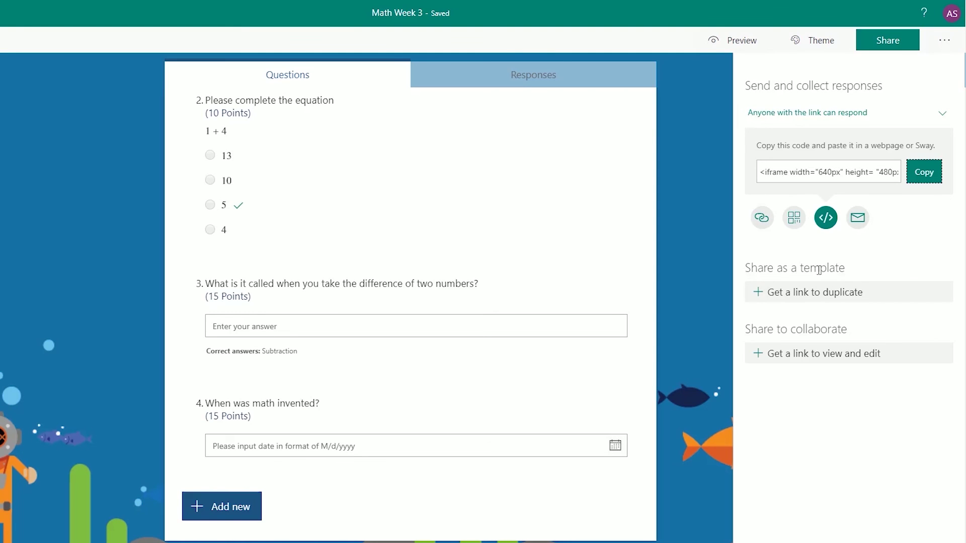
Start emailing the quiz from the Share panel, then dismiss the app-choice prompt without sending.
{"action": "left_click", "coordinate": [857, 217]}
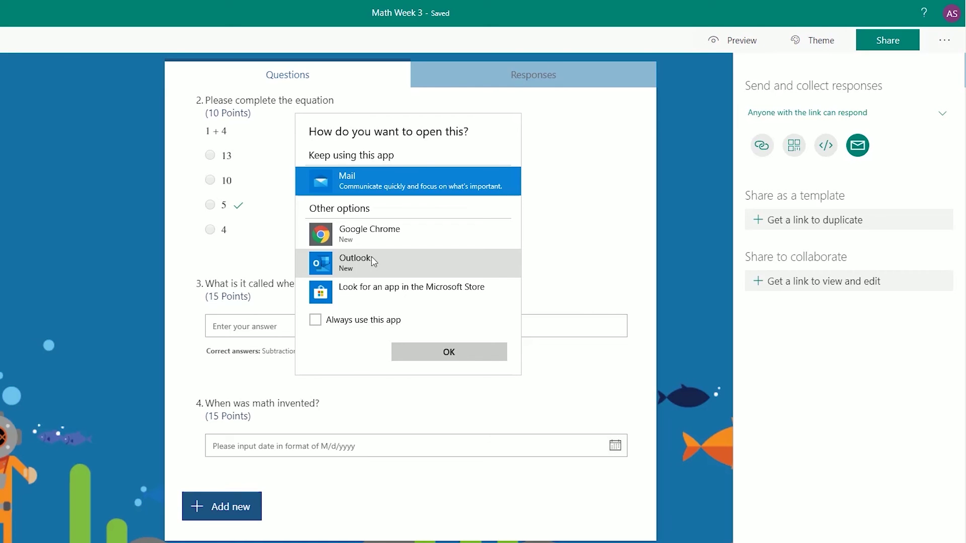
{"action": "left_click", "coordinate": [590, 238]}
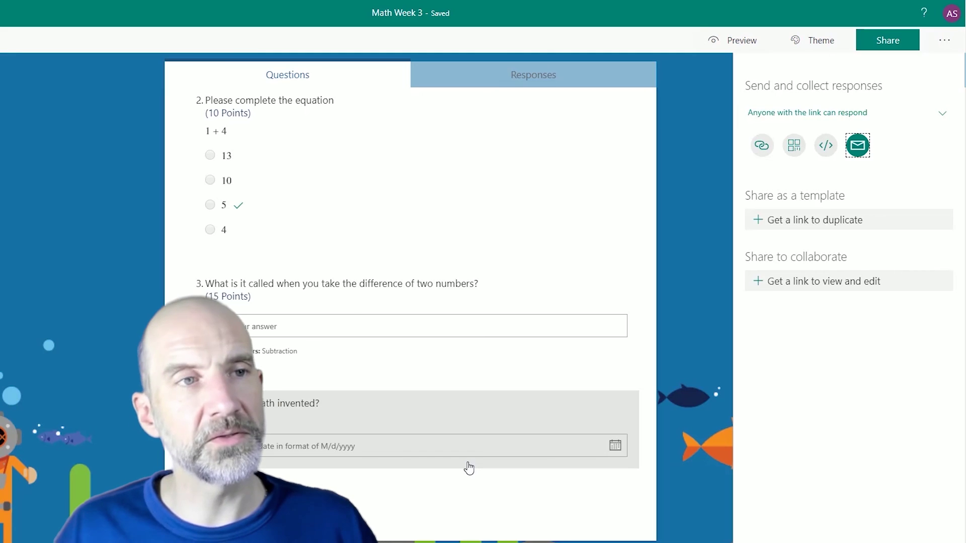